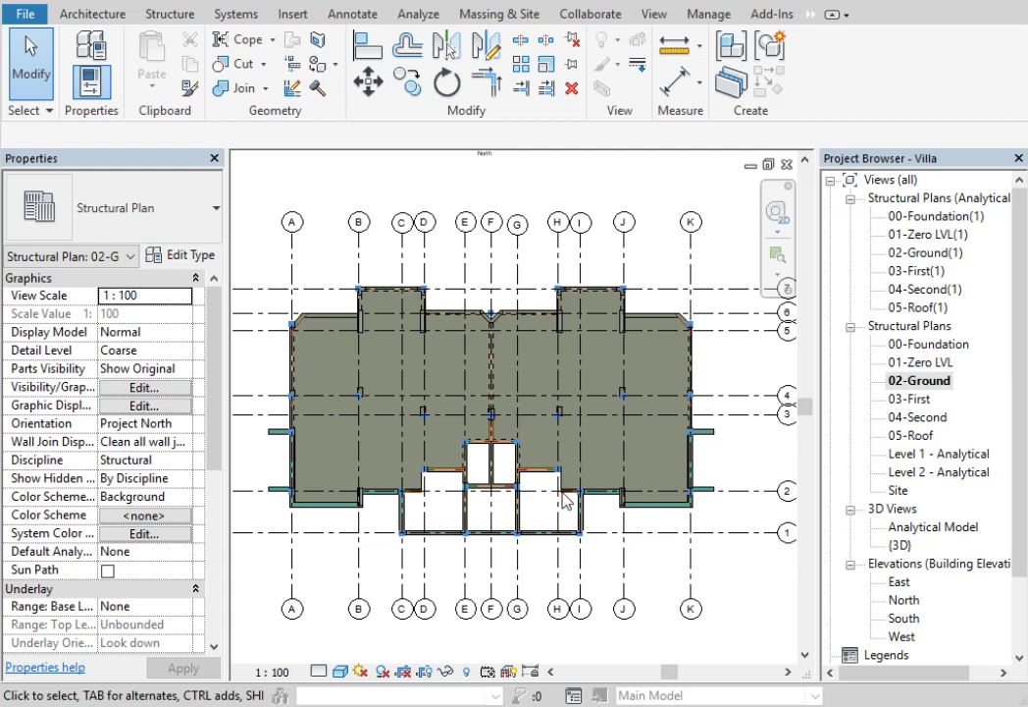
Start a structural floor and duplicate the Generic 300mm type as S14
{"action": "scroll", "coordinate": [497, 457], "scroll_direction": "up", "scroll_amount": 1}
{"action": "scroll", "coordinate": [500, 471], "scroll_direction": "up", "scroll_amount": 3}
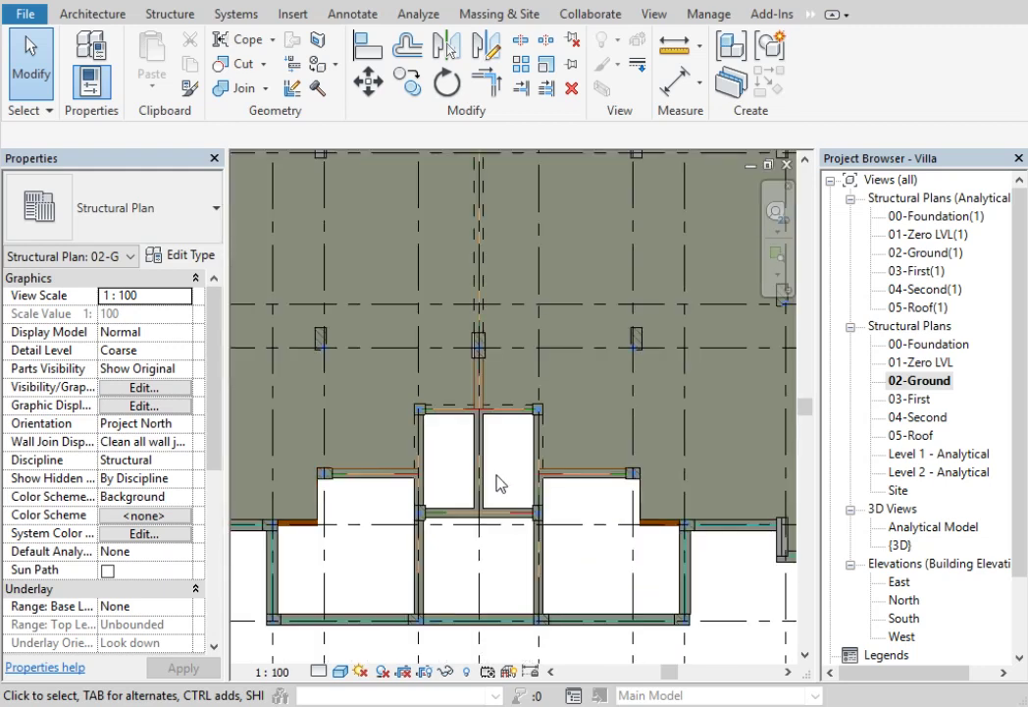
{"action": "left_click", "coordinate": [149, 15]}
{"action": "left_click", "coordinate": [142, 88]}
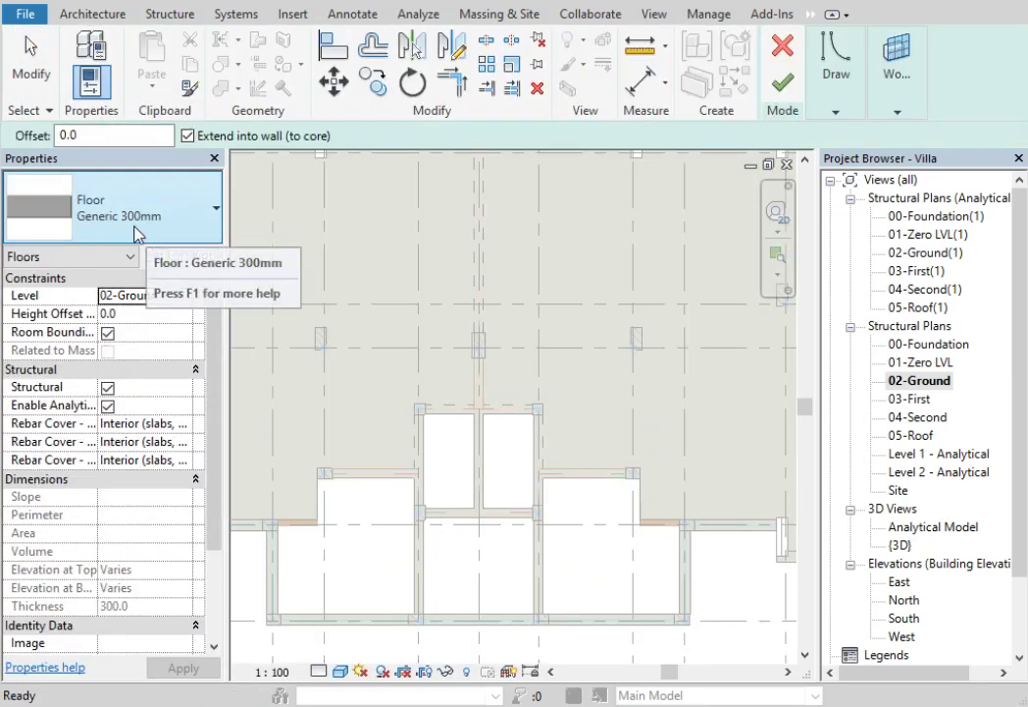
{"action": "left_click", "coordinate": [152, 255]}
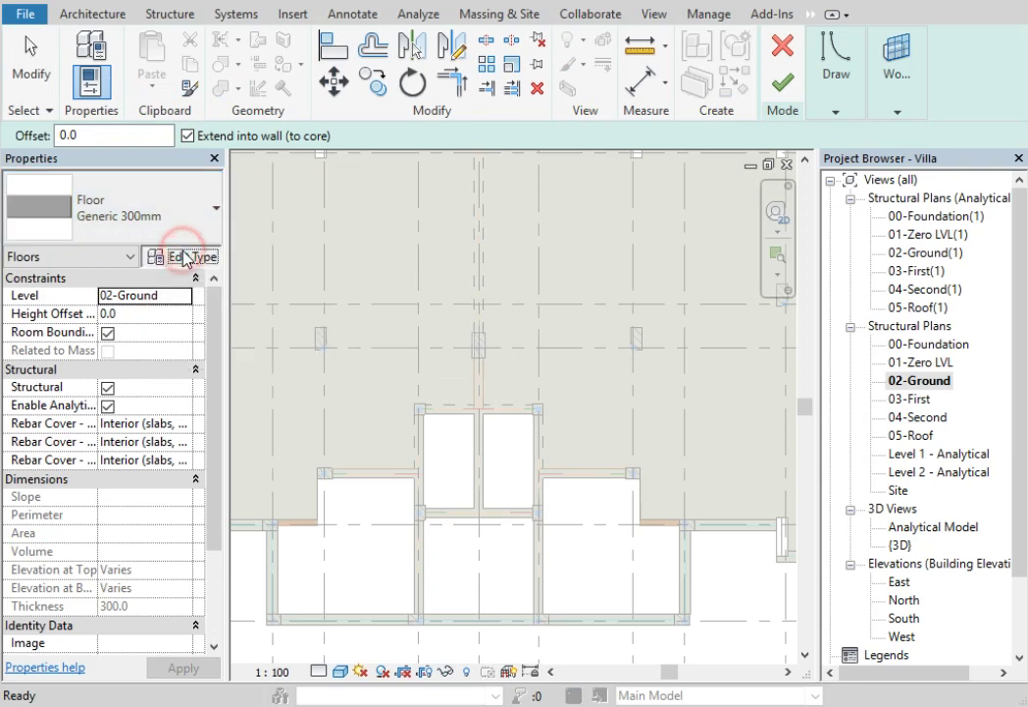
{"action": "left_click", "coordinate": [955, 189]}
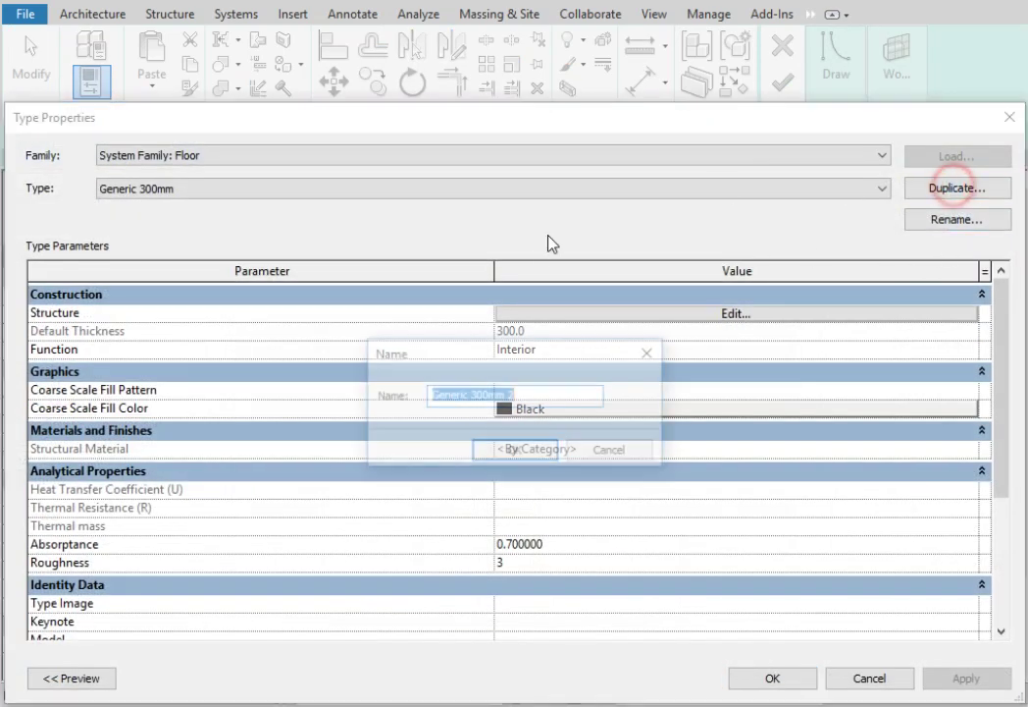
{"action": "type", "text": "S"}
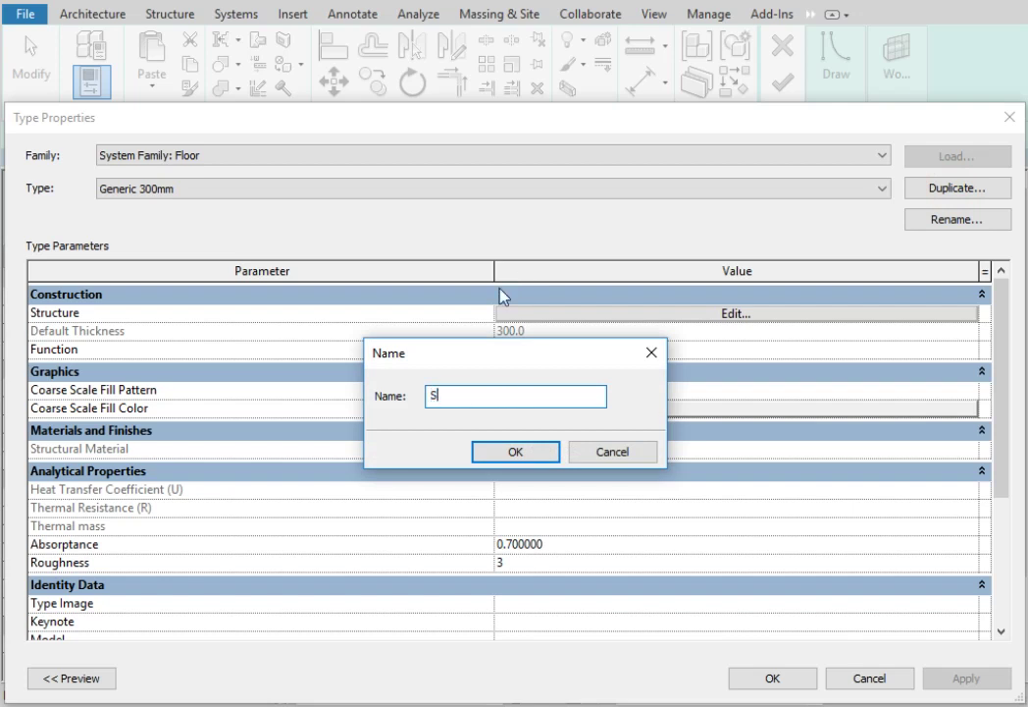
{"action": "type", "text": "14"}
{"action": "left_click", "coordinate": [485, 449]}
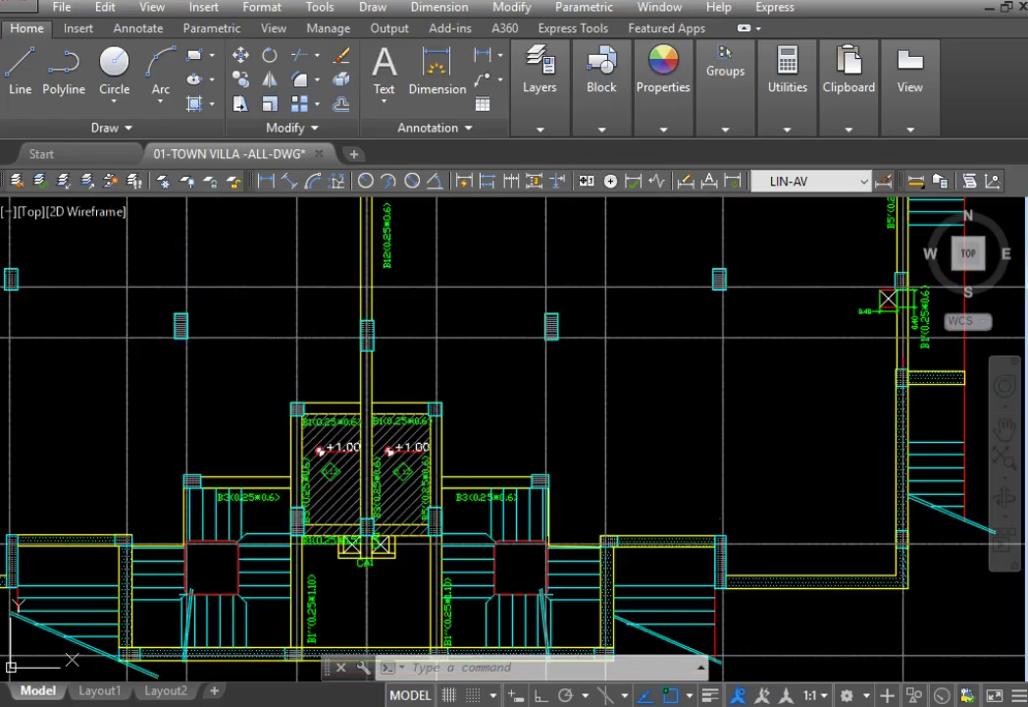
Rename the S14 floor type to S12 and open its layer structure
{"action": "scroll", "coordinate": [324, 510], "scroll_direction": "up", "scroll_amount": 10}
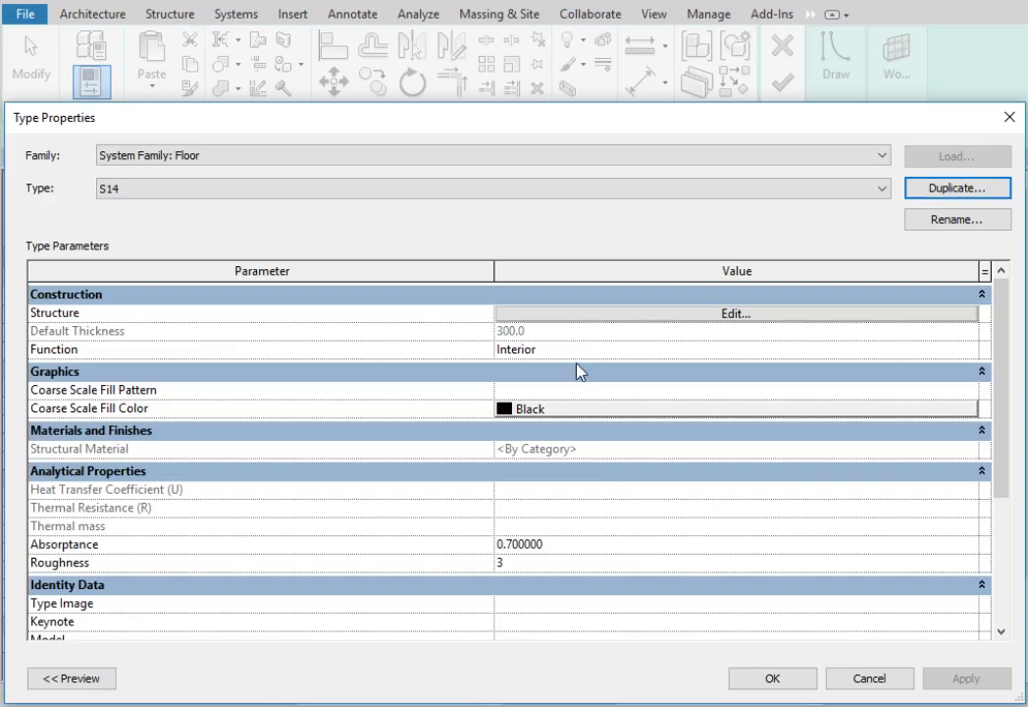
{"action": "left_click", "coordinate": [942, 219]}
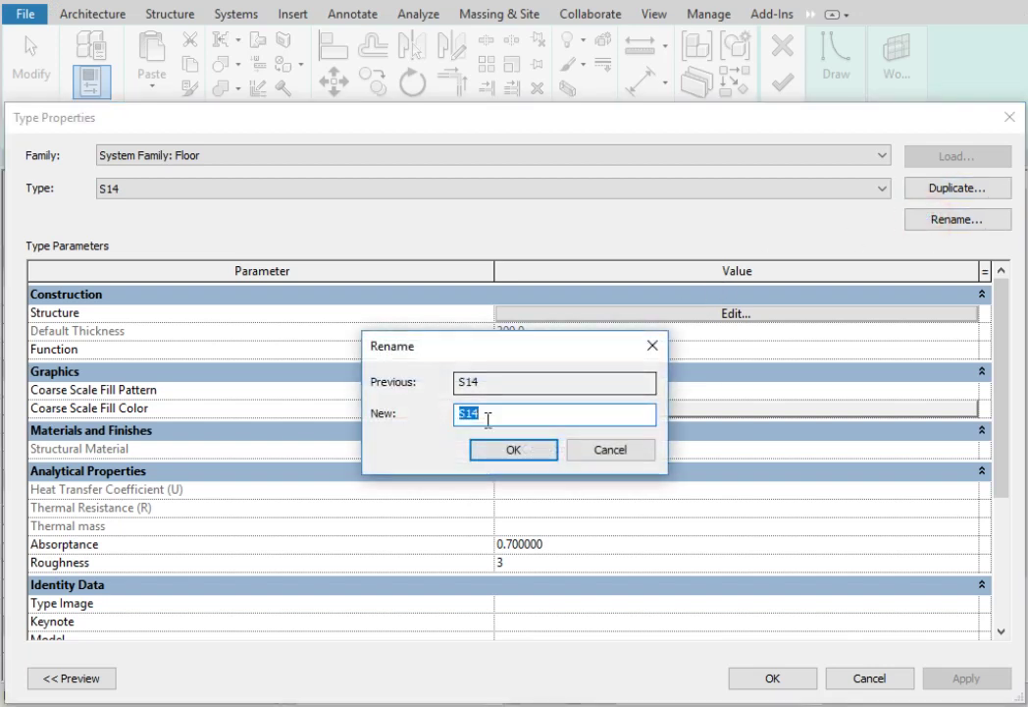
{"action": "type", "text": "2"}
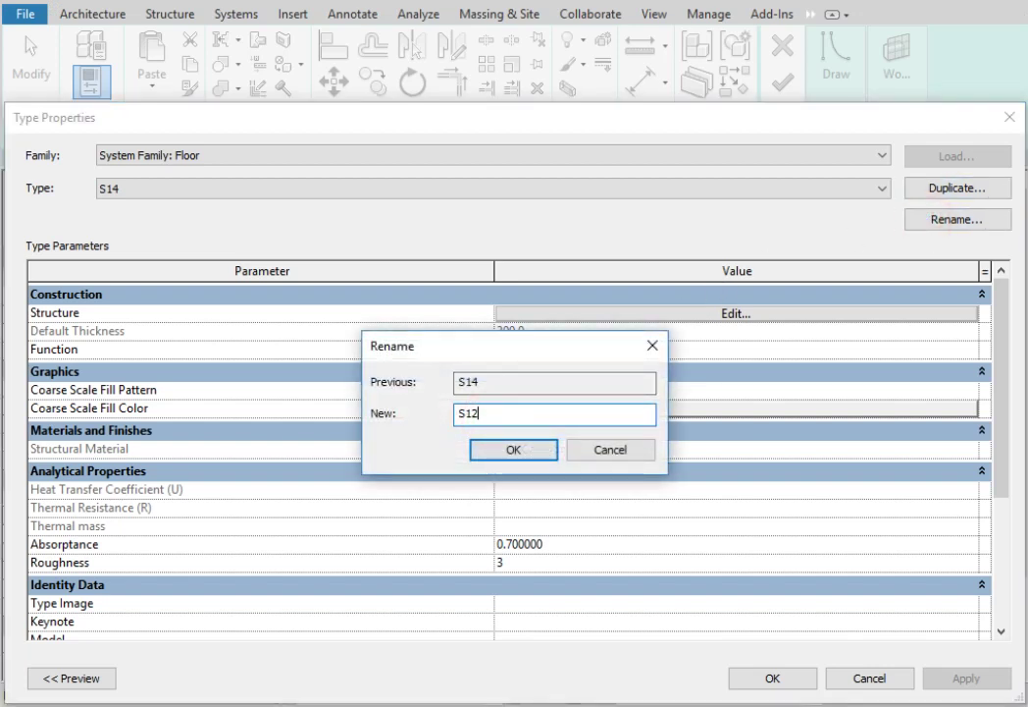
{"action": "left_click", "coordinate": [505, 449]}
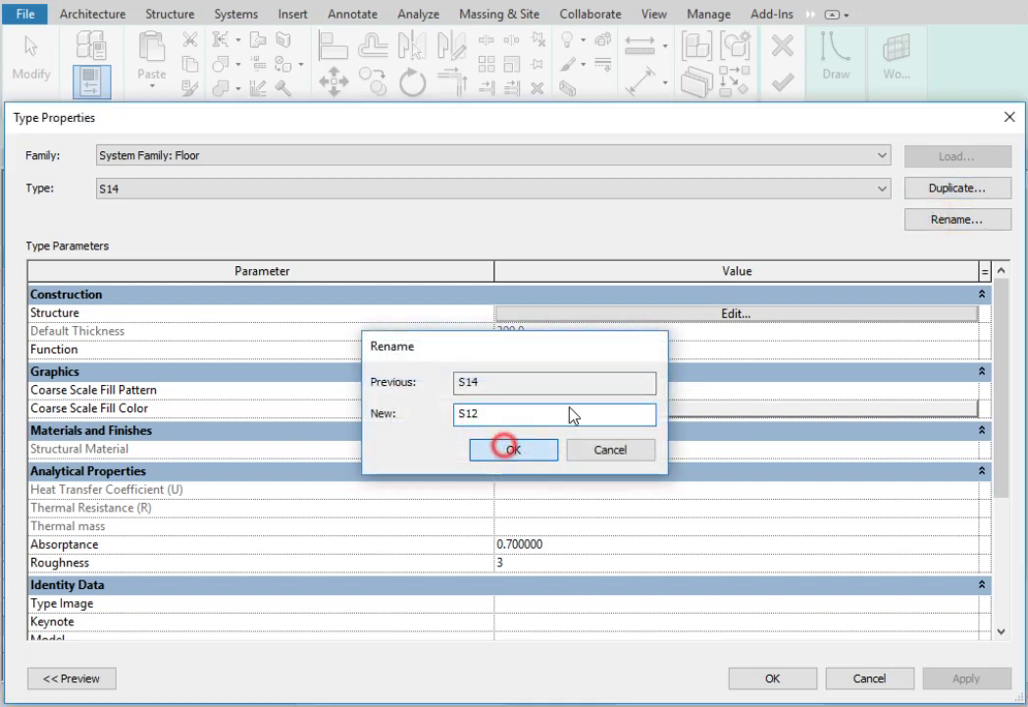
{"action": "left_click", "coordinate": [719, 314]}
Make S12's structure layer 120 mm thick in Conc RC and confirm all dialogs
{"action": "left_click", "coordinate": [533, 310]}
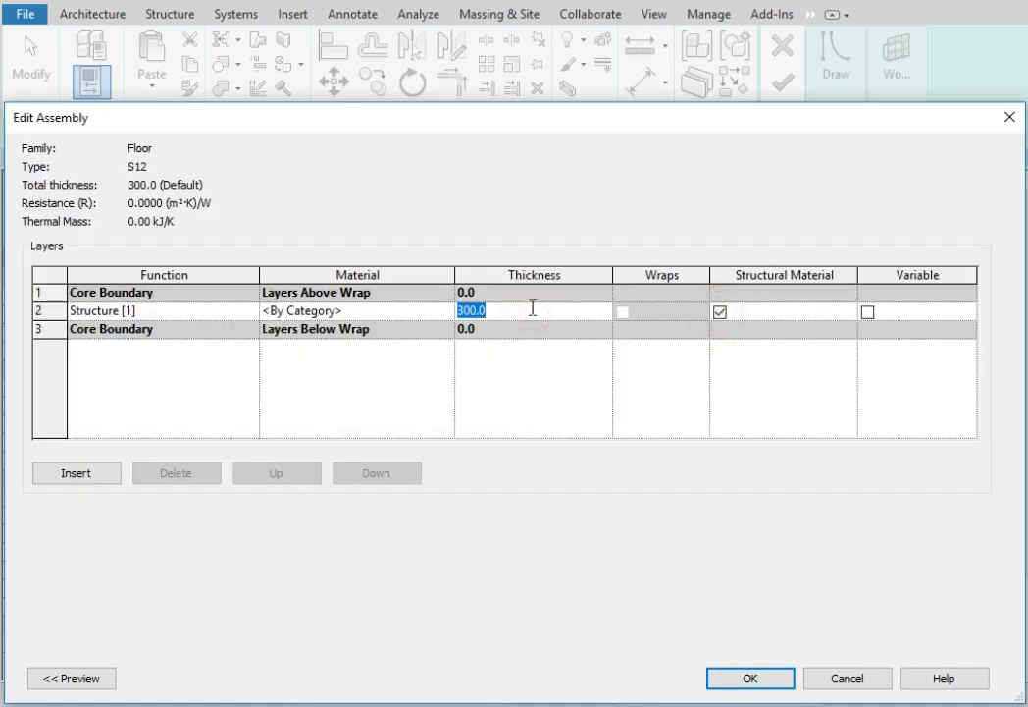
{"action": "type", "text": "120"}
{"action": "left_click", "coordinate": [448, 310]}
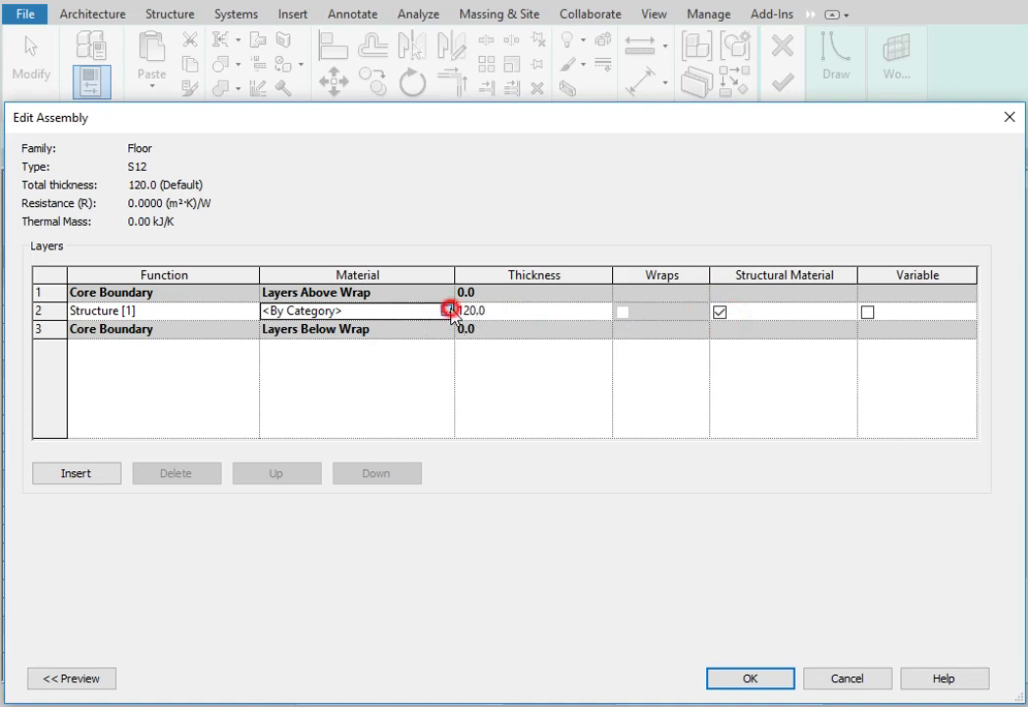
{"action": "left_click", "coordinate": [446, 309]}
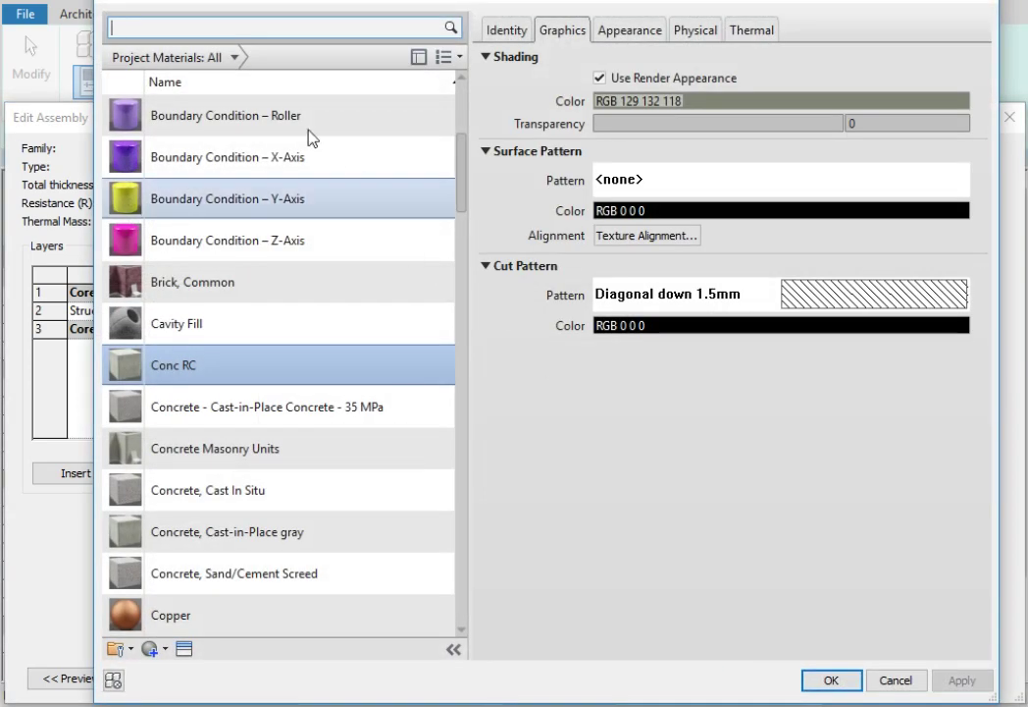
{"action": "scroll", "coordinate": [295, 246], "scroll_direction": "up", "scroll_amount": 1}
{"action": "left_click", "coordinate": [206, 410]}
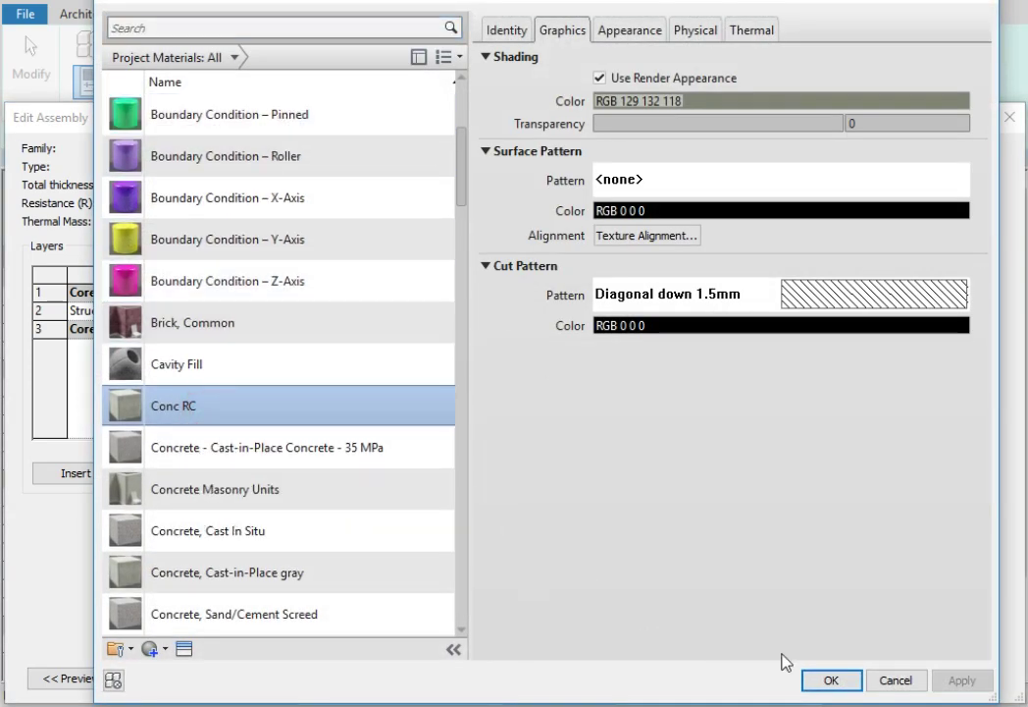
{"action": "left_click", "coordinate": [827, 677]}
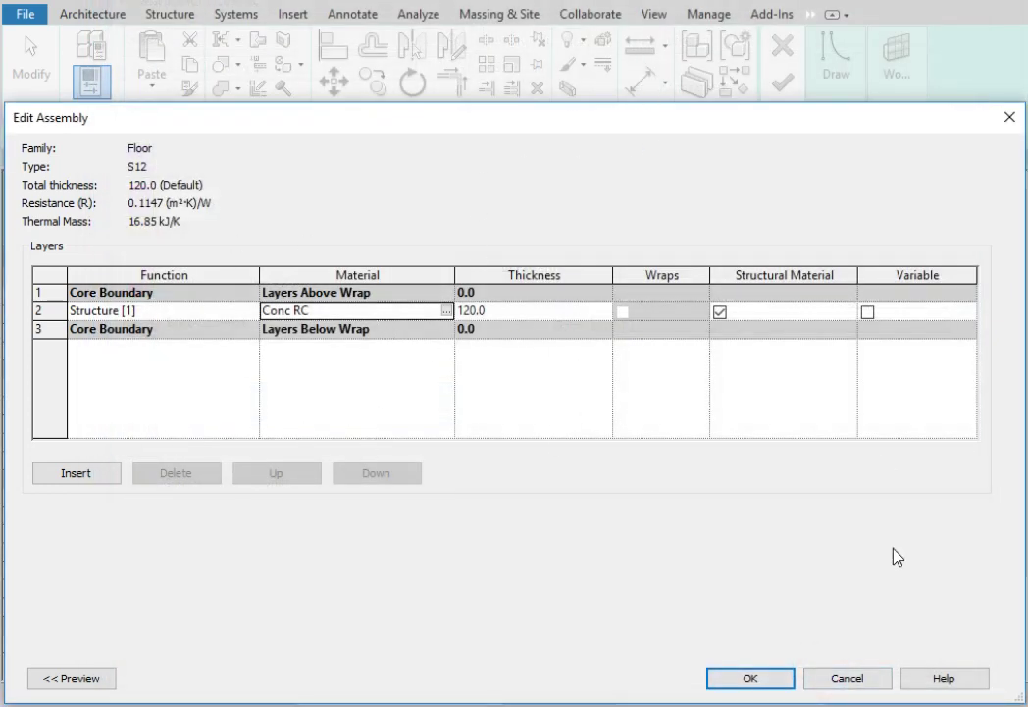
{"action": "left_click", "coordinate": [756, 680]}
{"action": "left_click", "coordinate": [763, 680]}
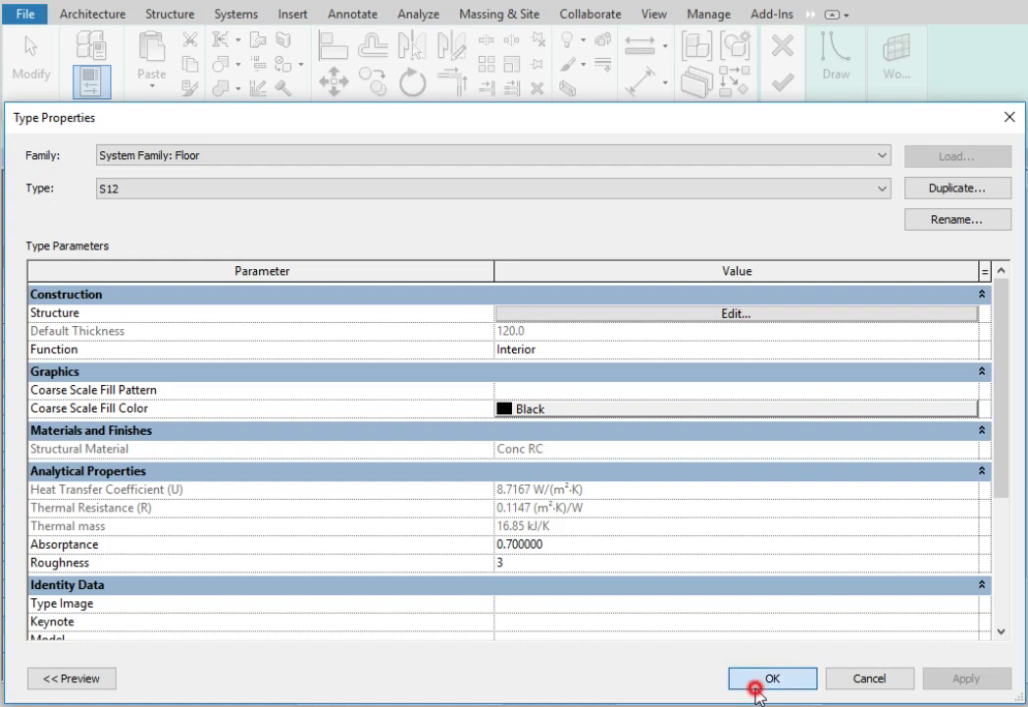
Switch to straight boundary lines and draw the top edge along the bay's wall
{"action": "scroll", "coordinate": [514, 449], "scroll_direction": "up", "scroll_amount": 2}
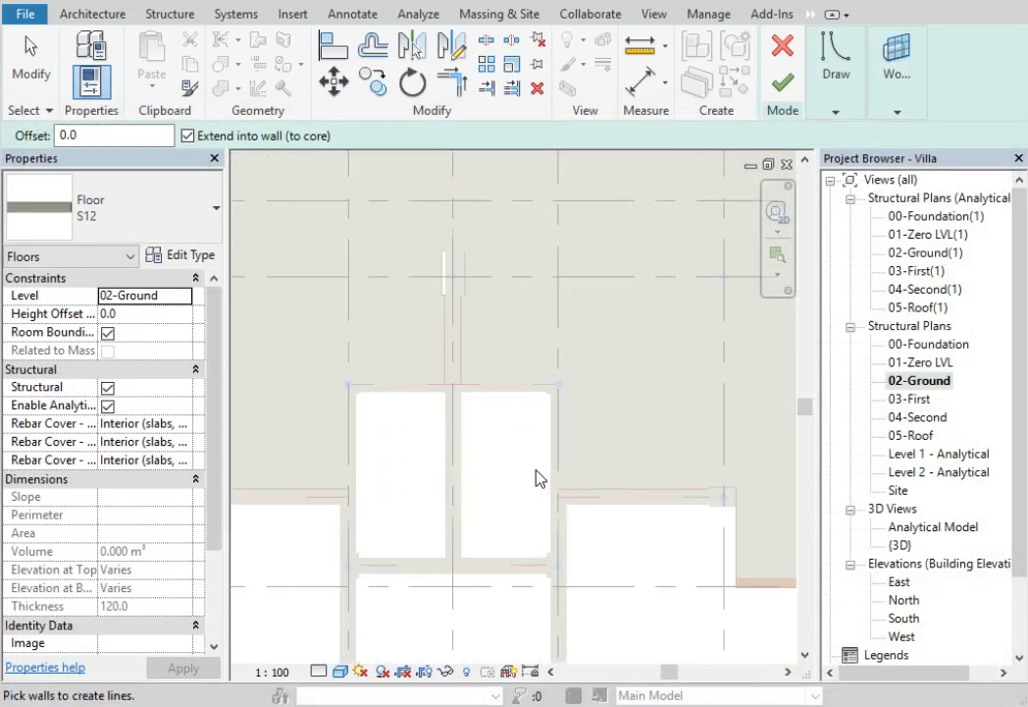
{"action": "scroll", "coordinate": [534, 478], "scroll_direction": "up", "scroll_amount": 2}
{"action": "left_click", "coordinate": [833, 115]}
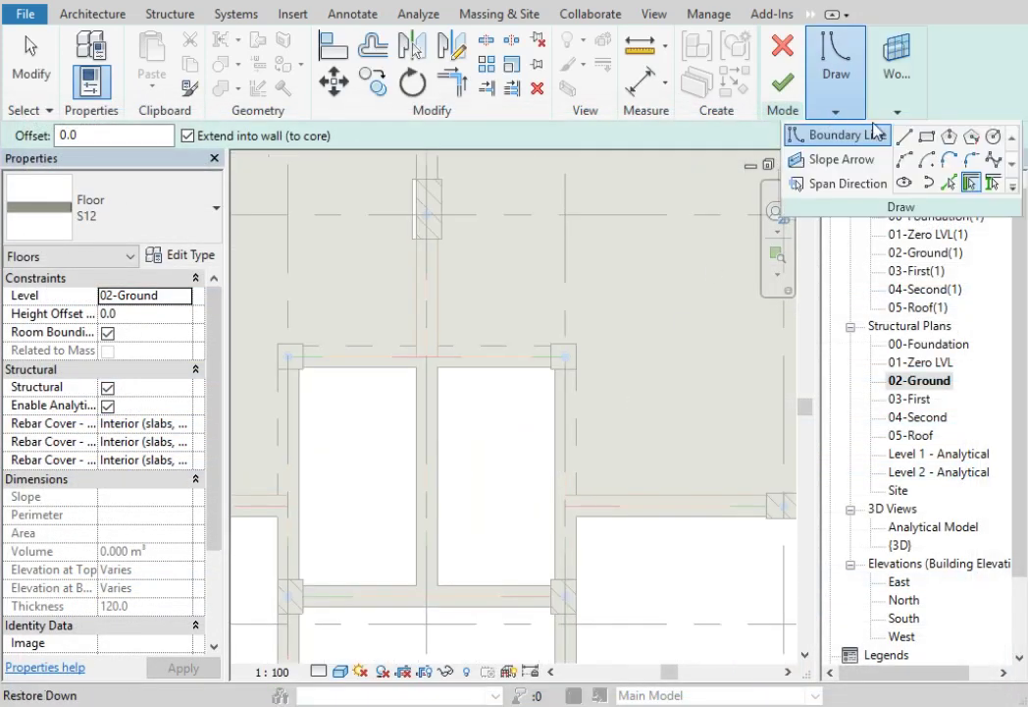
{"action": "left_click", "coordinate": [927, 136]}
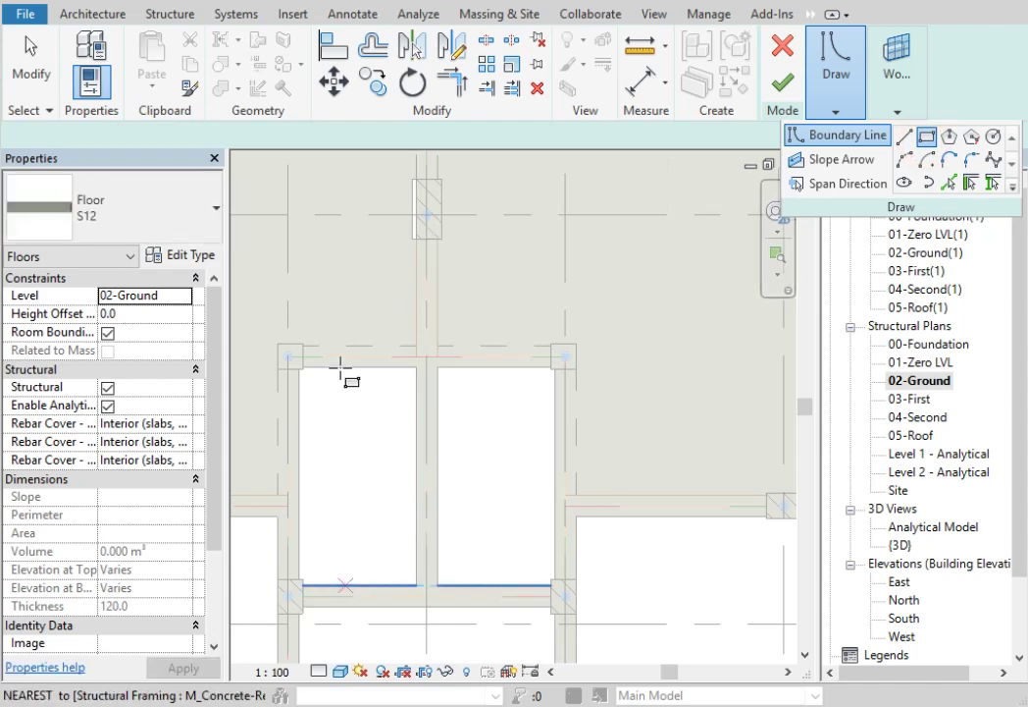
{"action": "scroll", "coordinate": [340, 367], "scroll_direction": "up", "scroll_amount": 2}
{"action": "left_click", "coordinate": [820, 62]}
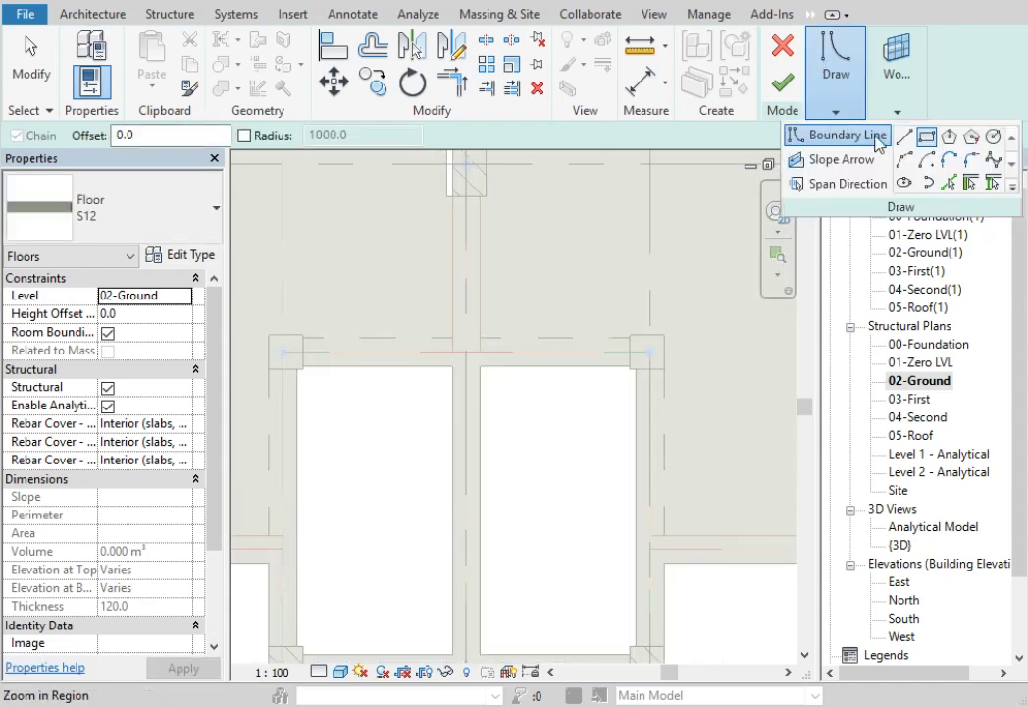
{"action": "left_click", "coordinate": [903, 137]}
{"action": "scroll", "coordinate": [340, 338], "scroll_direction": "up", "scroll_amount": 2}
{"action": "middle_click_drag", "start_coordinate": [340, 337], "coordinate": [286, 415]}
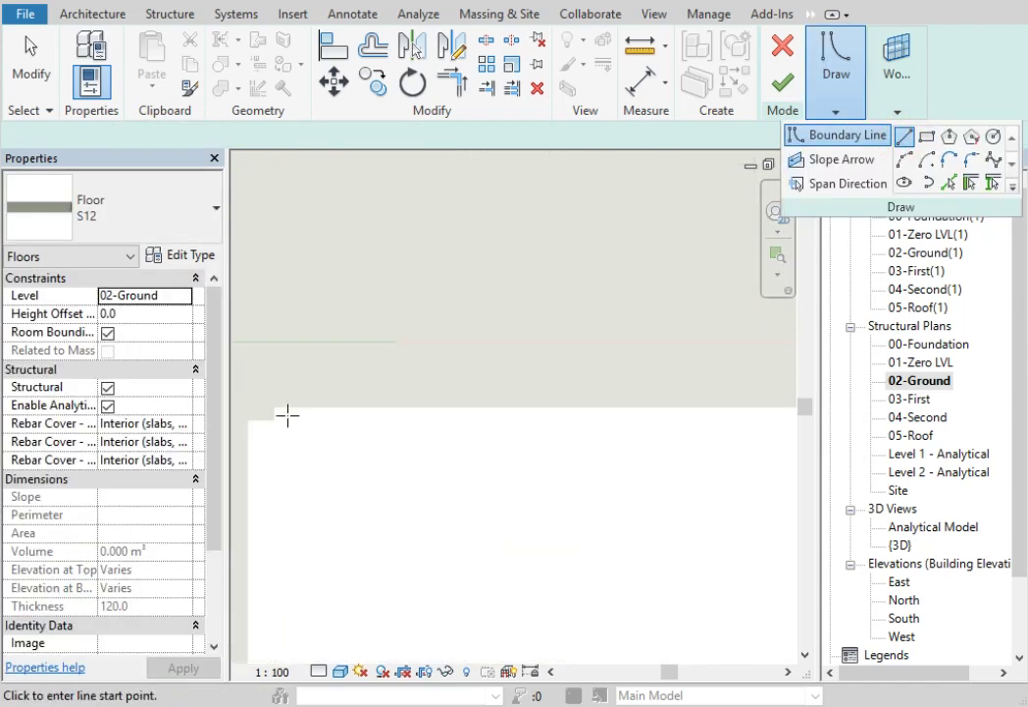
{"action": "left_click", "coordinate": [276, 411]}
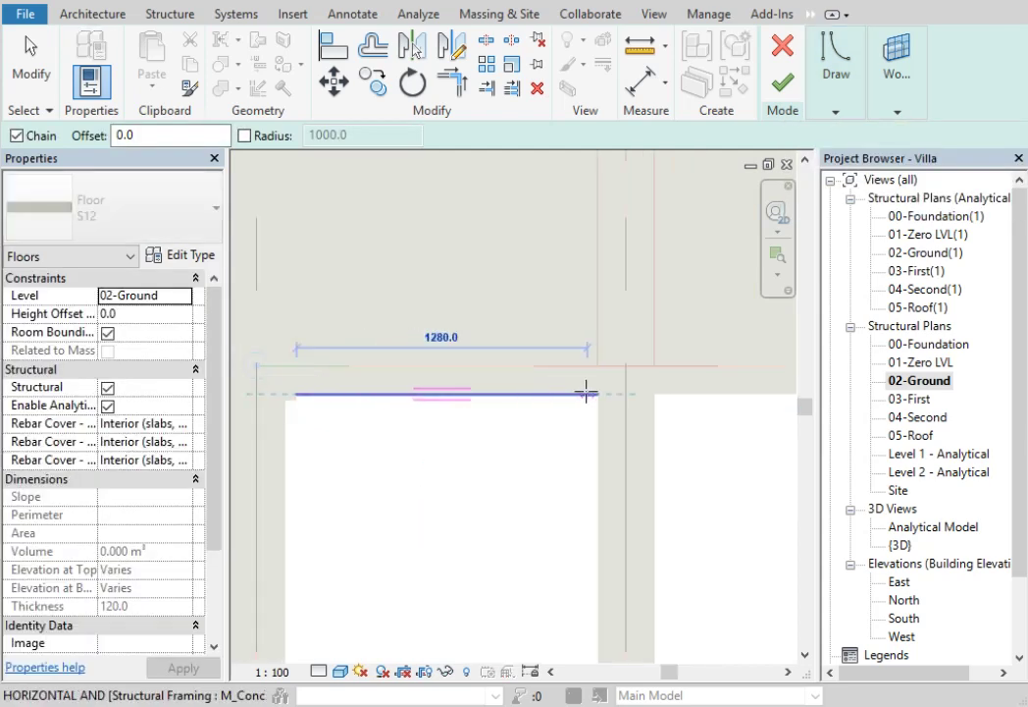
{"action": "left_click", "coordinate": [596, 395]}
Draw the right and bottom boundary edges, with a short step at the column
{"action": "scroll", "coordinate": [613, 349], "scroll_direction": "down", "scroll_amount": 2}
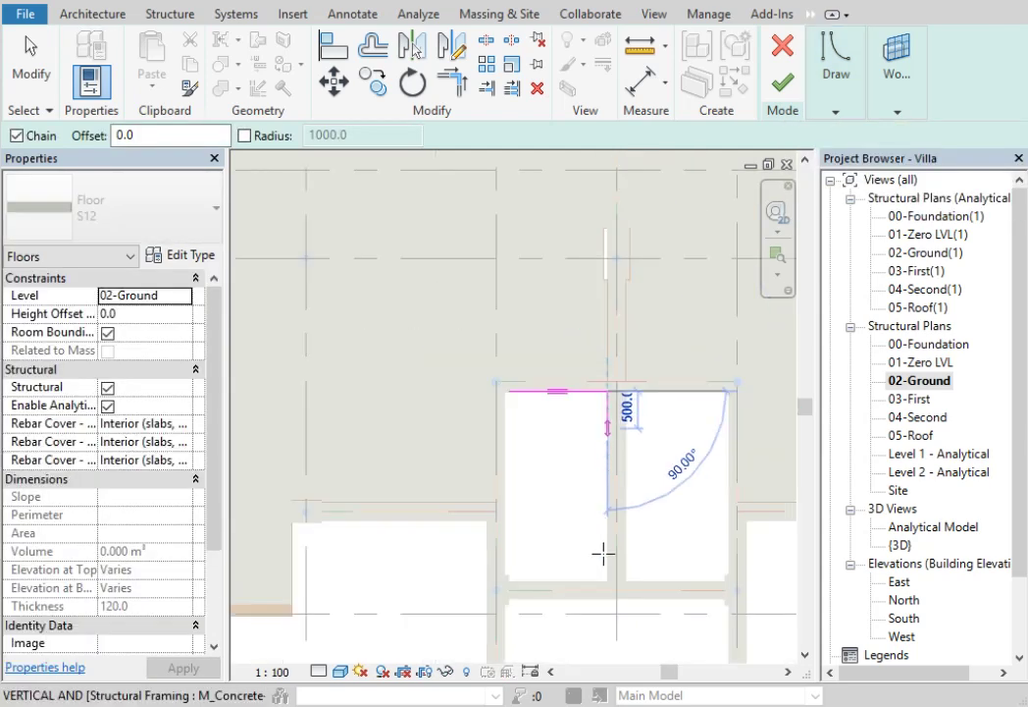
{"action": "scroll", "coordinate": [608, 581], "scroll_direction": "up", "scroll_amount": 2}
{"action": "left_click", "coordinate": [609, 589]}
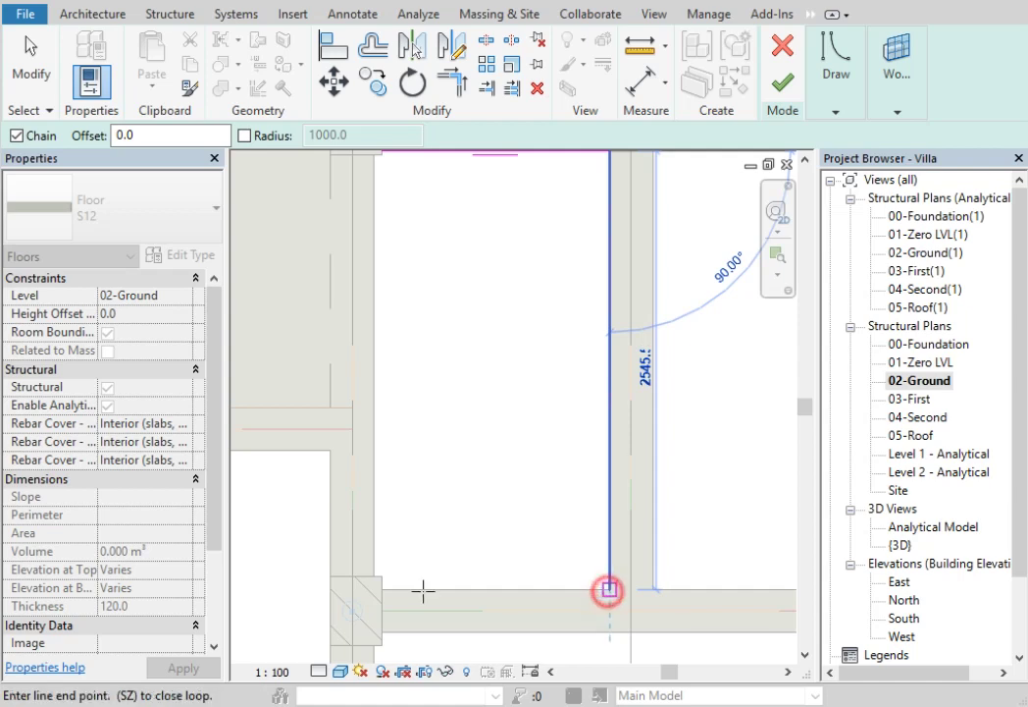
{"action": "scroll", "coordinate": [363, 589], "scroll_direction": "up", "scroll_amount": 2}
{"action": "scroll", "coordinate": [382, 588], "scroll_direction": "up", "scroll_amount": 1}
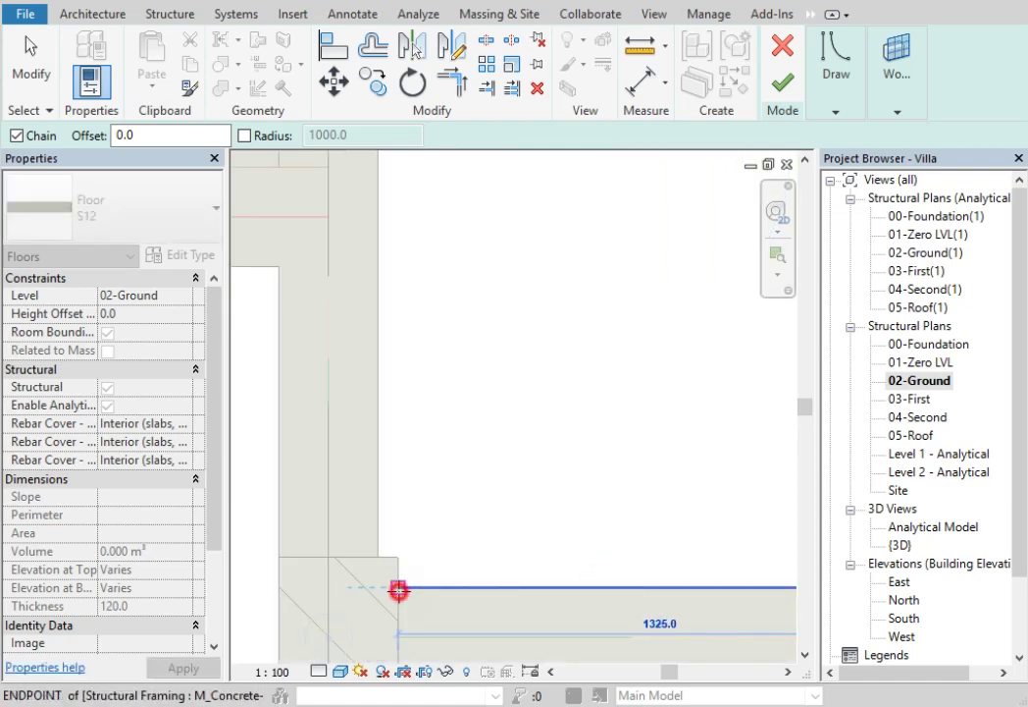
{"action": "left_click", "coordinate": [397, 587]}
{"action": "left_click", "coordinate": [397, 556]}
{"action": "left_click", "coordinate": [375, 556]}
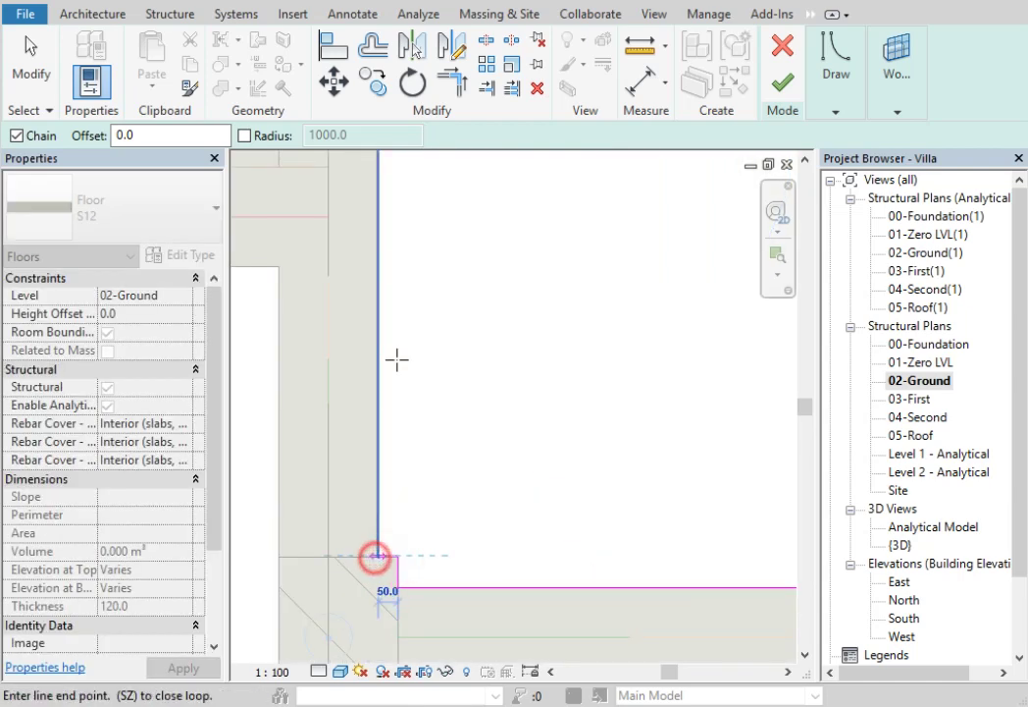
Draw the left edge to the top corner to close the boundary loop
{"action": "left_click", "coordinate": [408, 381]}
{"action": "middle_click_drag", "start_coordinate": [408, 385], "coordinate": [427, 579]}
{"action": "scroll", "coordinate": [447, 462], "scroll_direction": "down", "scroll_amount": 2}
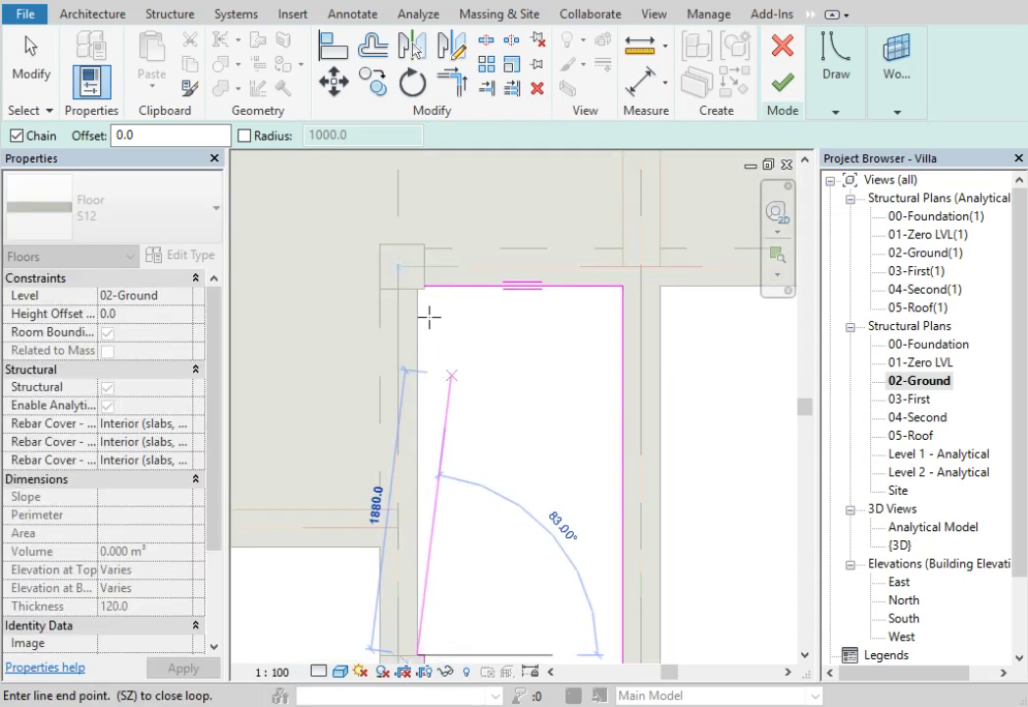
{"action": "left_click", "coordinate": [404, 270]}
{"action": "left_click", "coordinate": [443, 325]}
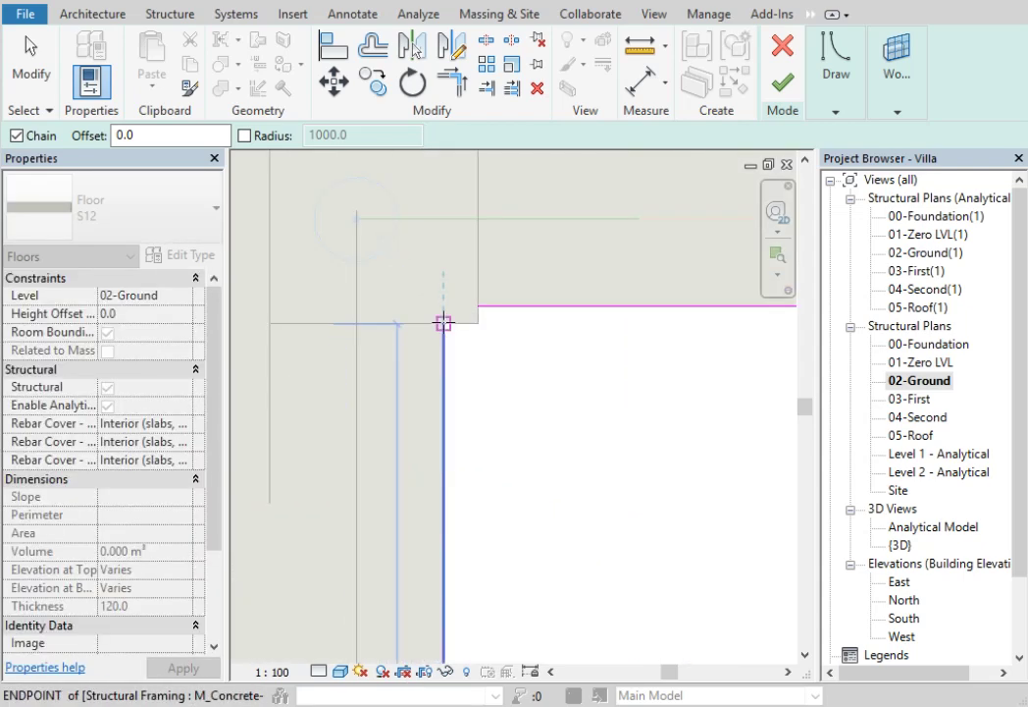
{"action": "left_click", "coordinate": [478, 307]}
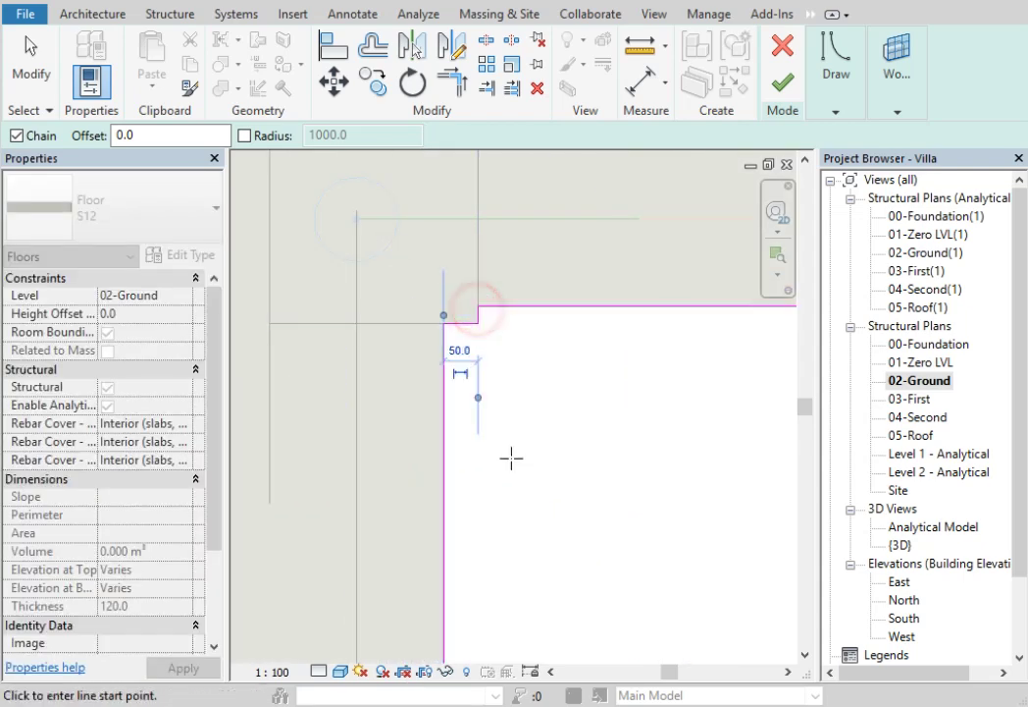
Set the floor's span direction on the sketch's top edge
{"action": "scroll", "coordinate": [357, 367], "scroll_direction": "down", "scroll_amount": 2}
{"action": "scroll", "coordinate": [496, 351], "scroll_direction": "down", "scroll_amount": 2}
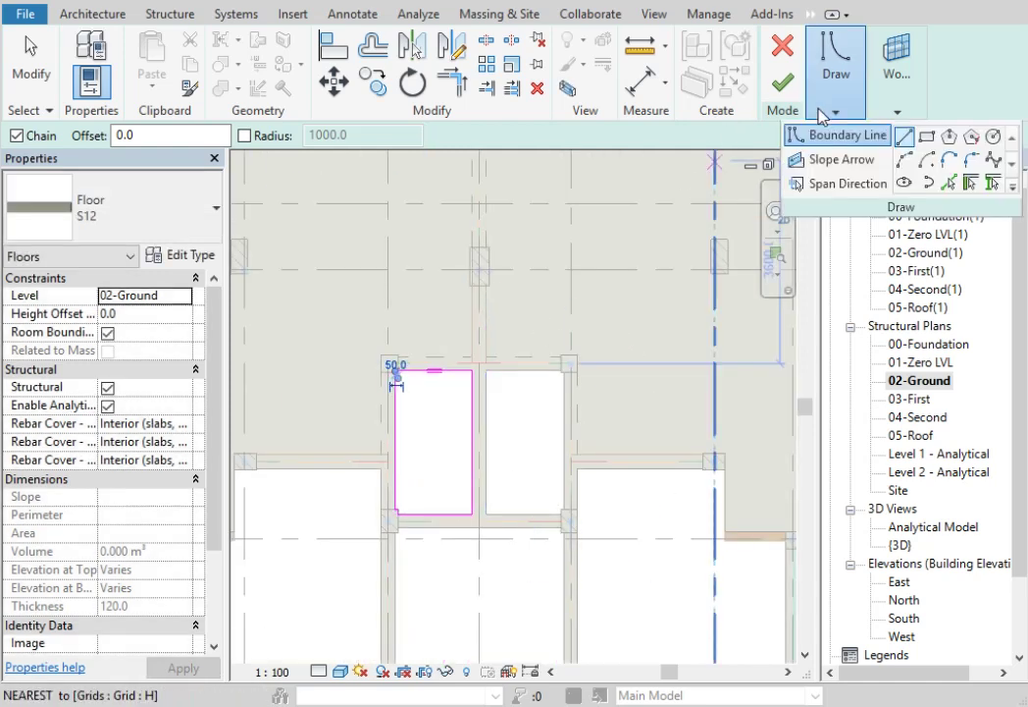
{"action": "left_click", "coordinate": [823, 183]}
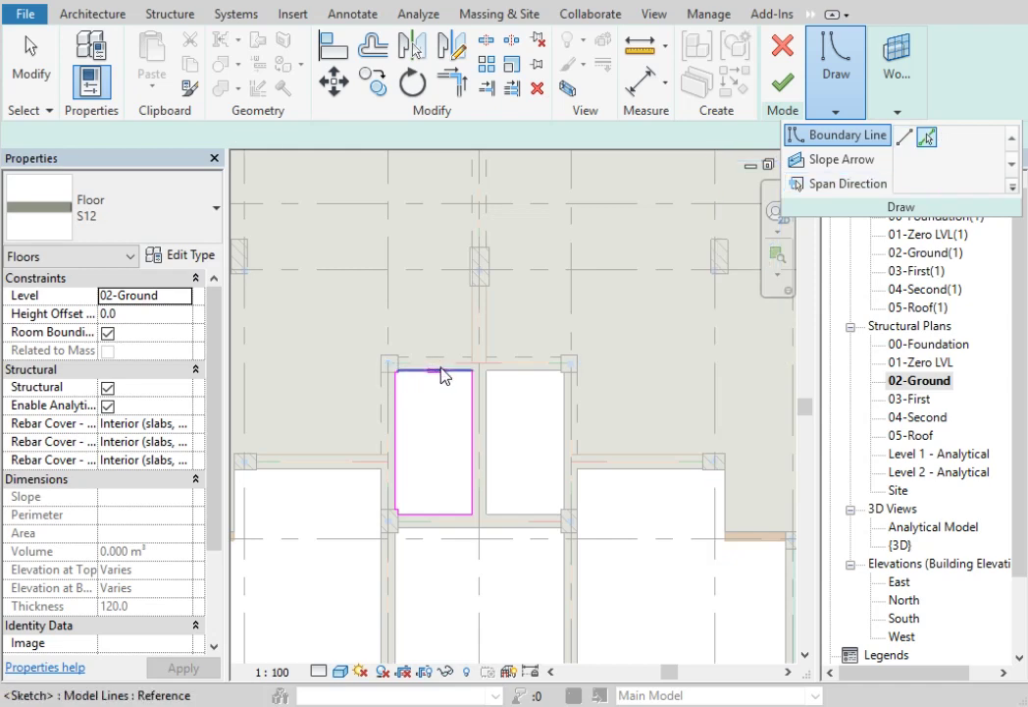
{"action": "left_click", "coordinate": [472, 443]}
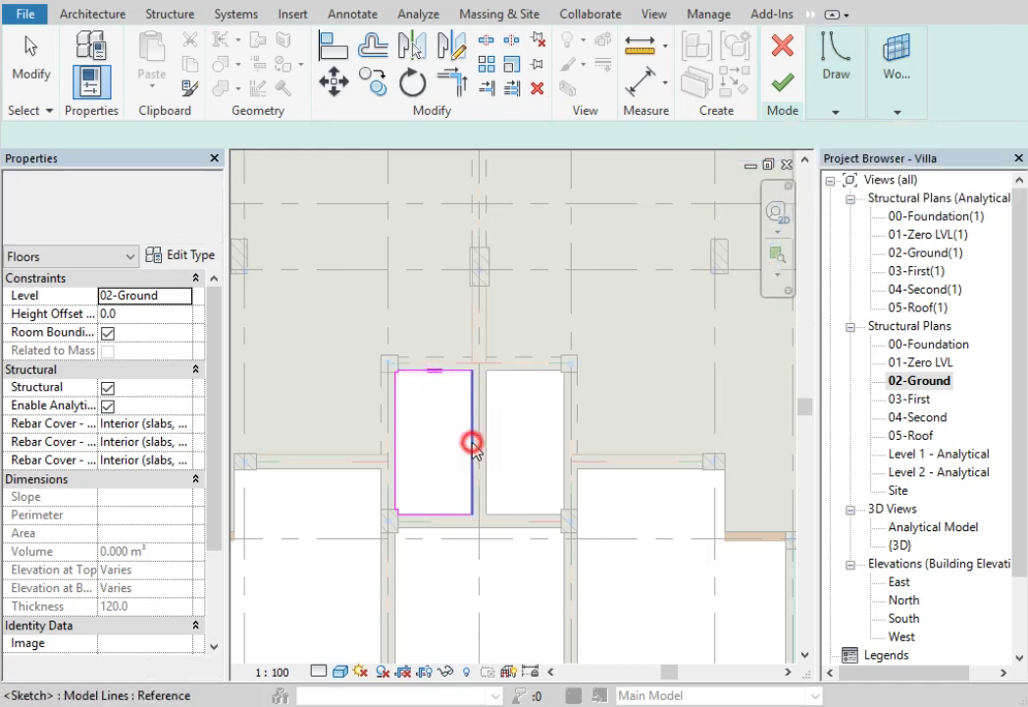
{"action": "left_click", "coordinate": [440, 379]}
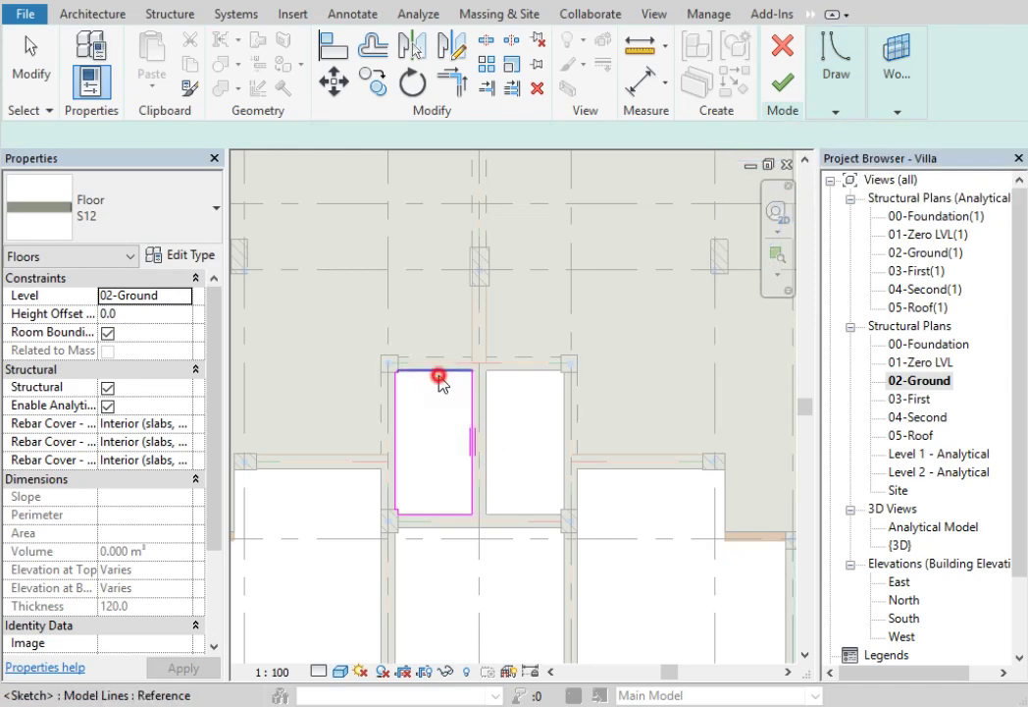
Finish the floor sketch and inspect the span direction symbol
{"action": "left_click", "coordinate": [782, 82]}
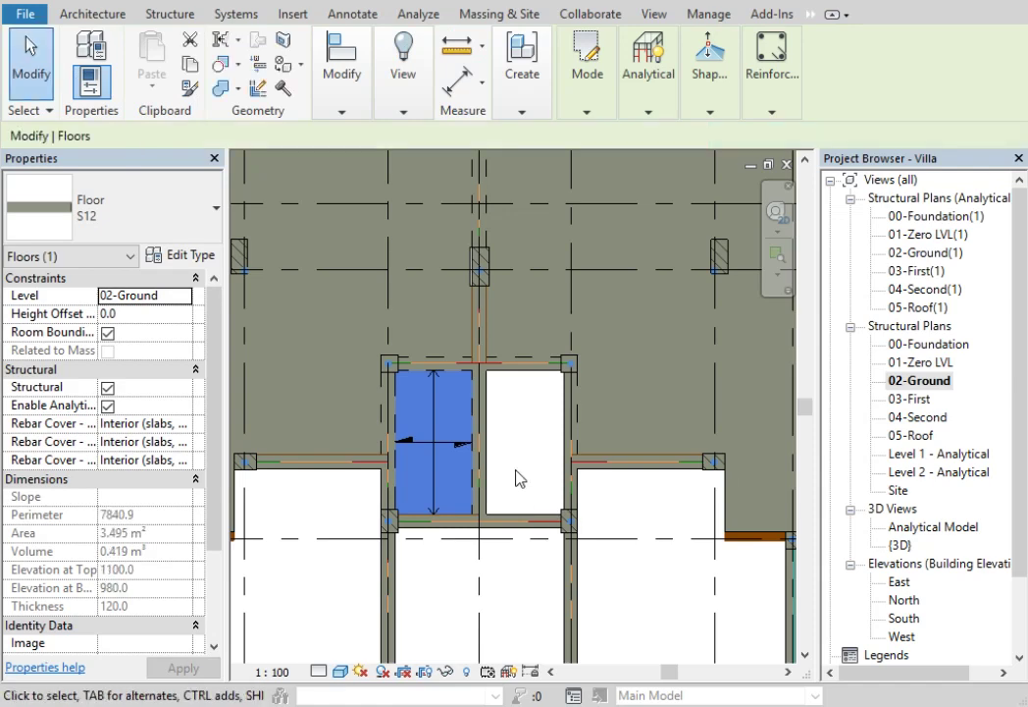
{"action": "key", "text": "Escape"}
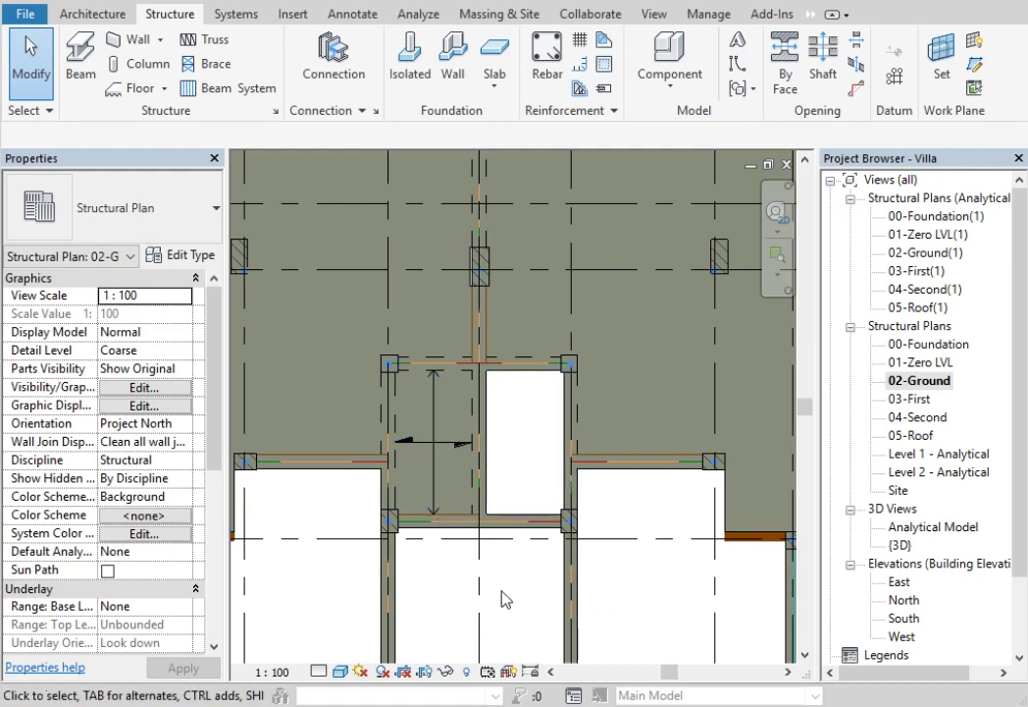
{"action": "left_click", "coordinate": [442, 445]}
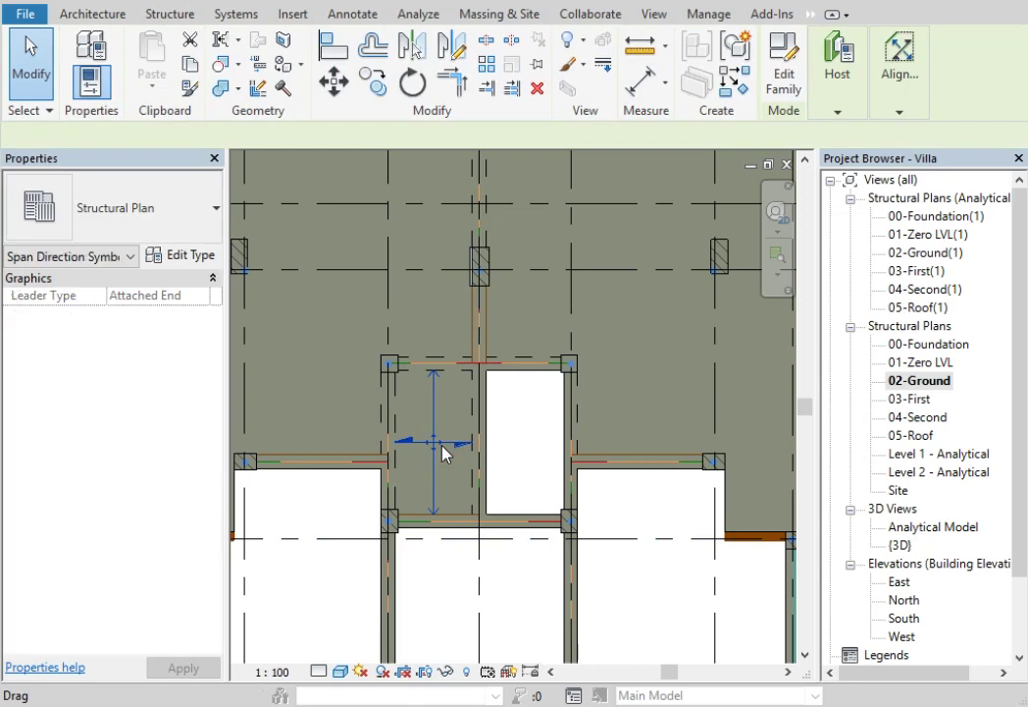
{"action": "key", "text": "Escape"}
Check the new 120 mm S12 floor, widen the drawing area, and reselect it
{"action": "left_click", "coordinate": [462, 419]}
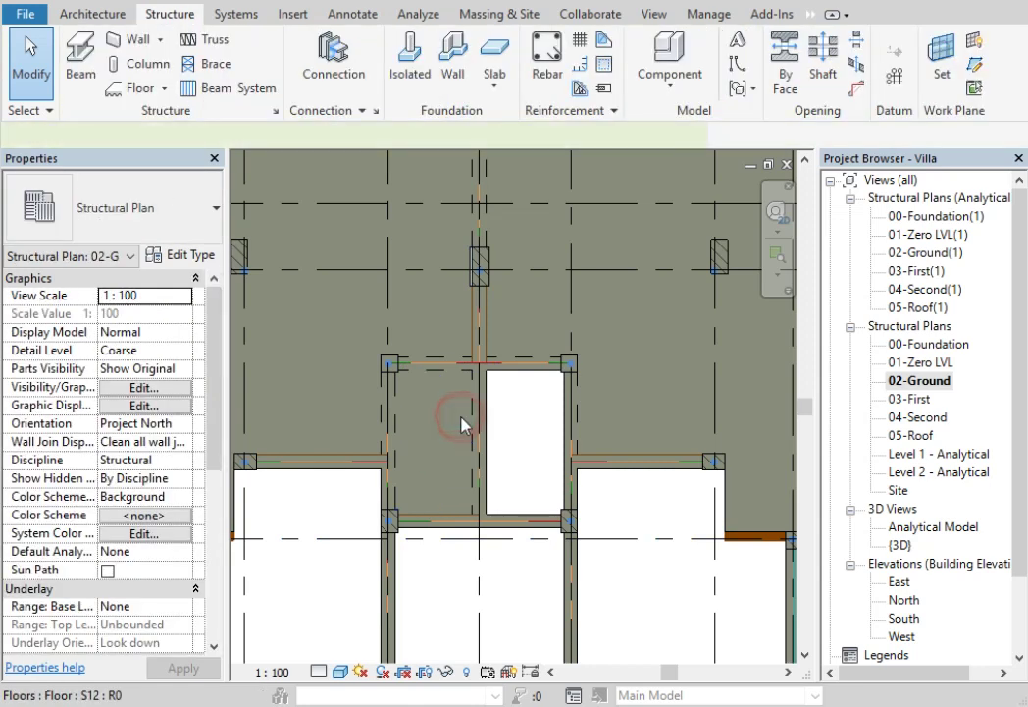
{"action": "left_click", "coordinate": [463, 424]}
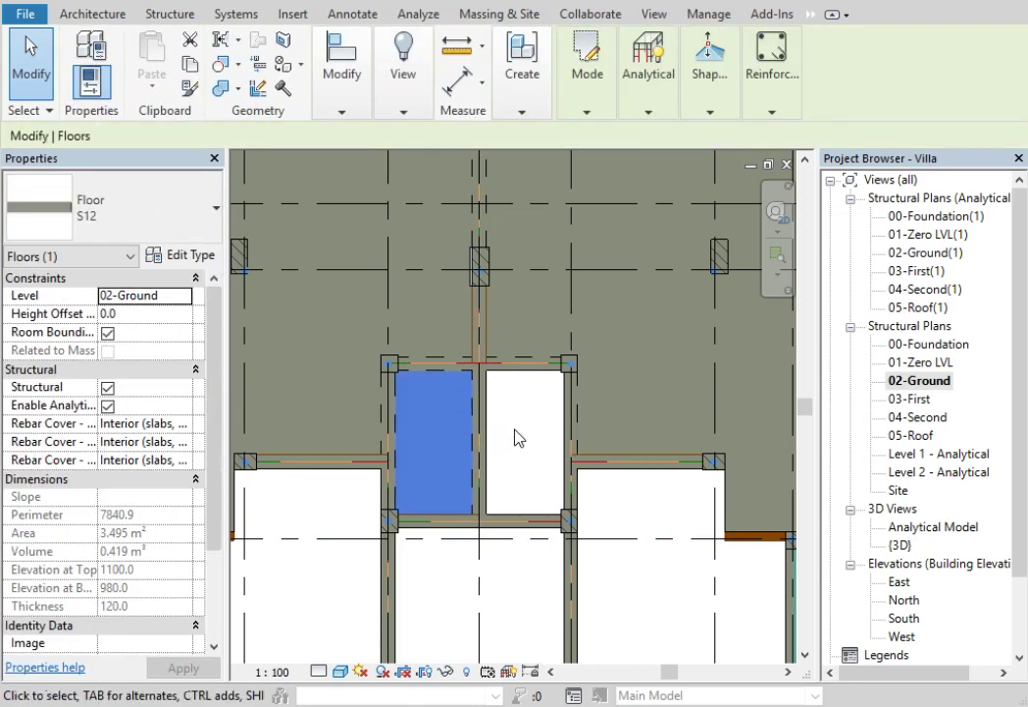
{"action": "left_click", "coordinate": [516, 435]}
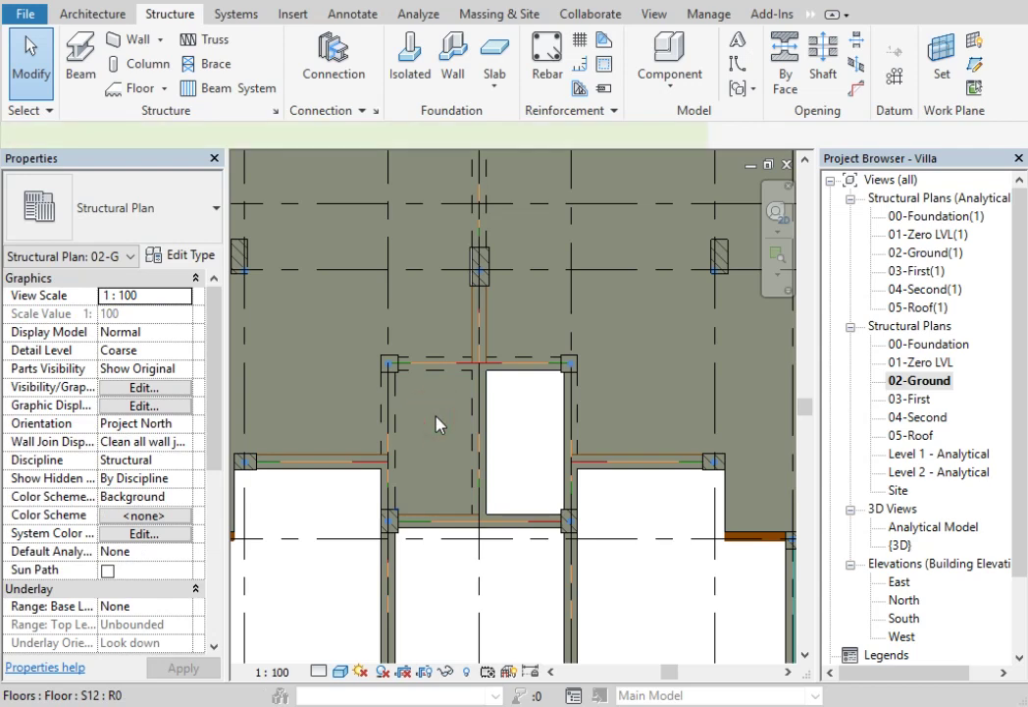
{"action": "left_click", "coordinate": [436, 422]}
{"action": "left_click", "coordinate": [527, 447]}
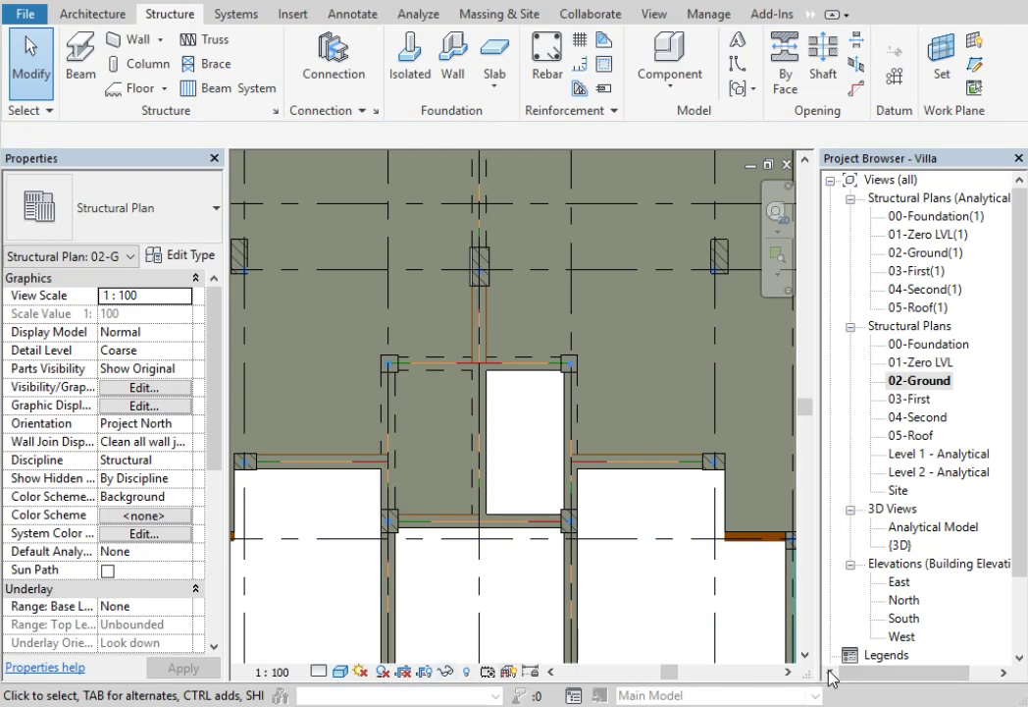
{"action": "left_click_drag", "start_coordinate": [816, 671], "coordinate": [846, 677]}
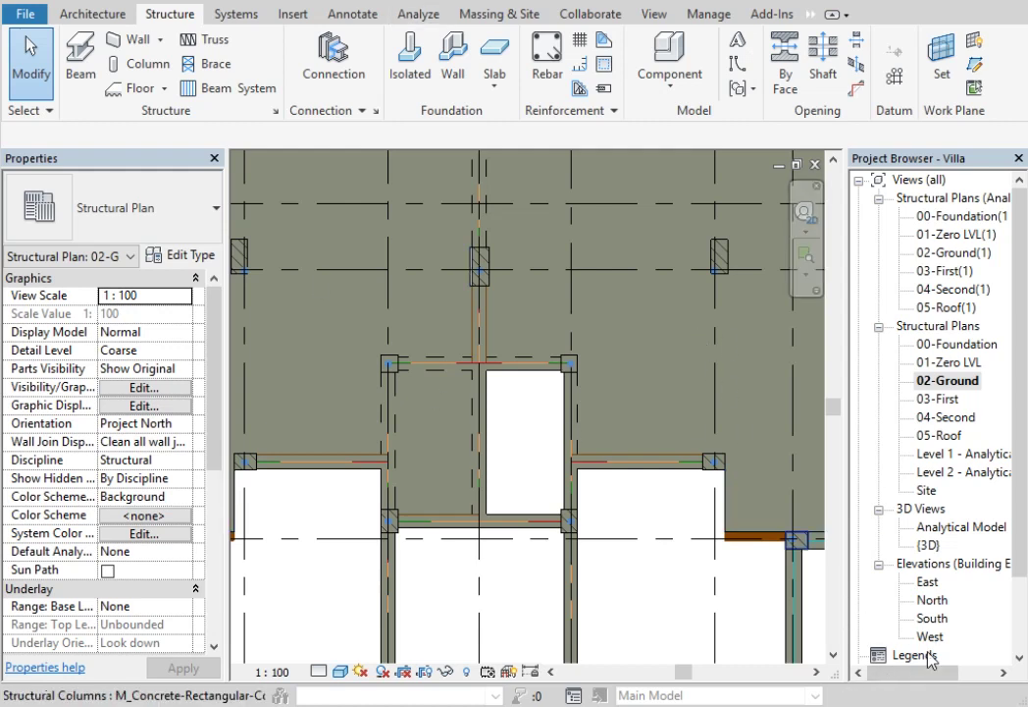
{"action": "left_click", "coordinate": [444, 432]}
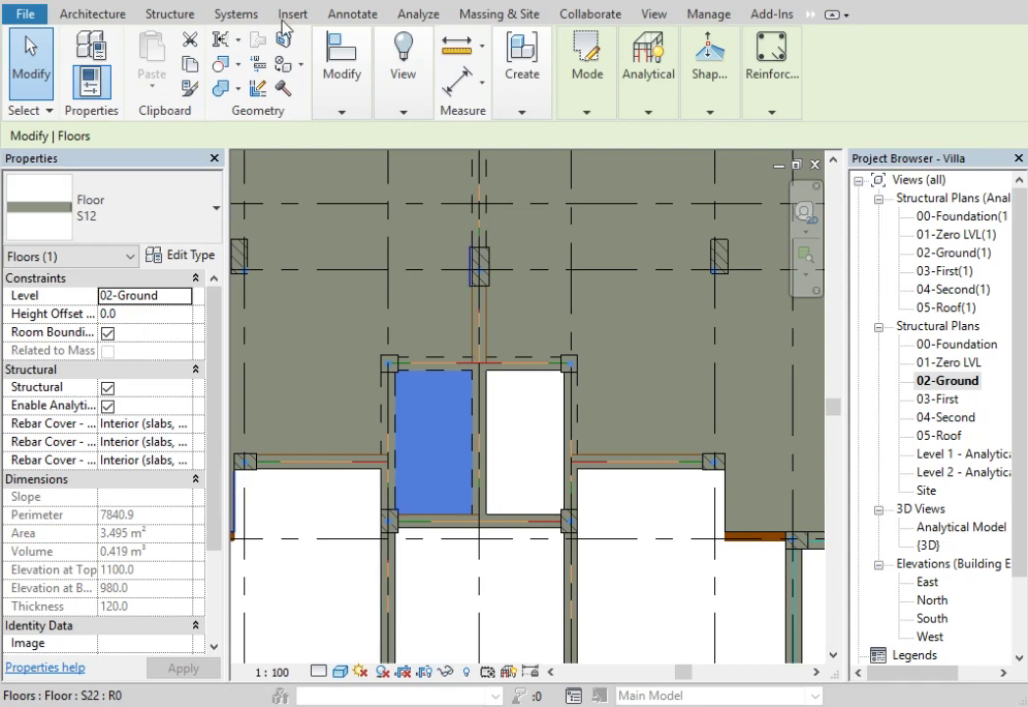
Mirror the S12 floor about grid F into the neighbouring 02-Ground bay
{"action": "left_click", "coordinate": [342, 78]}
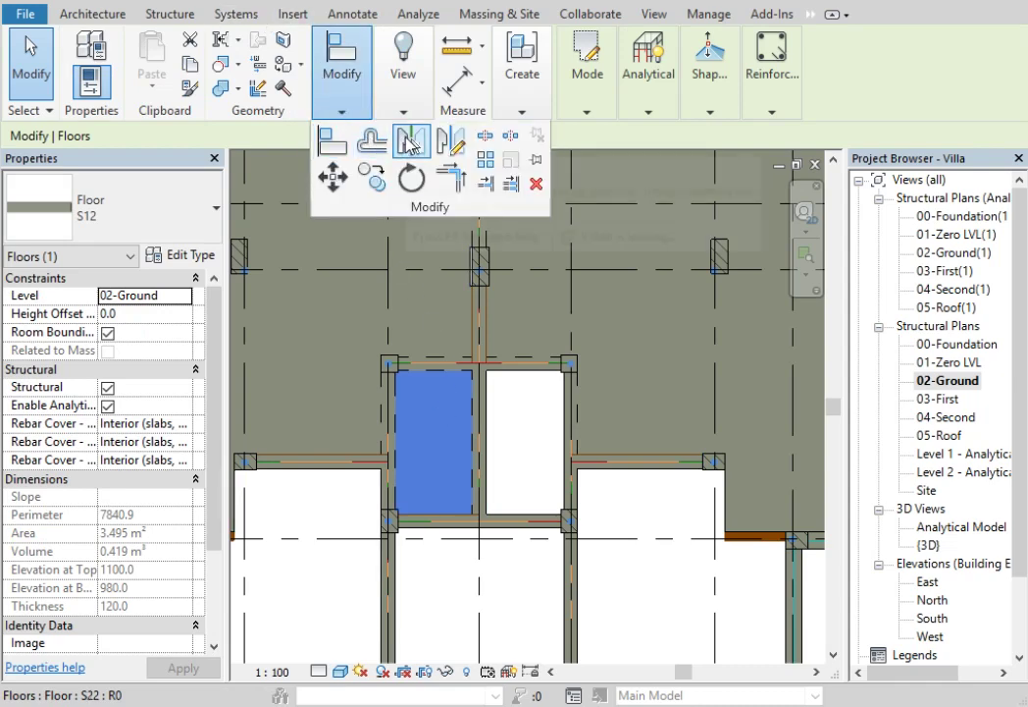
{"action": "left_click", "coordinate": [412, 146]}
{"action": "scroll", "coordinate": [554, 232], "scroll_direction": "down", "scroll_amount": 5}
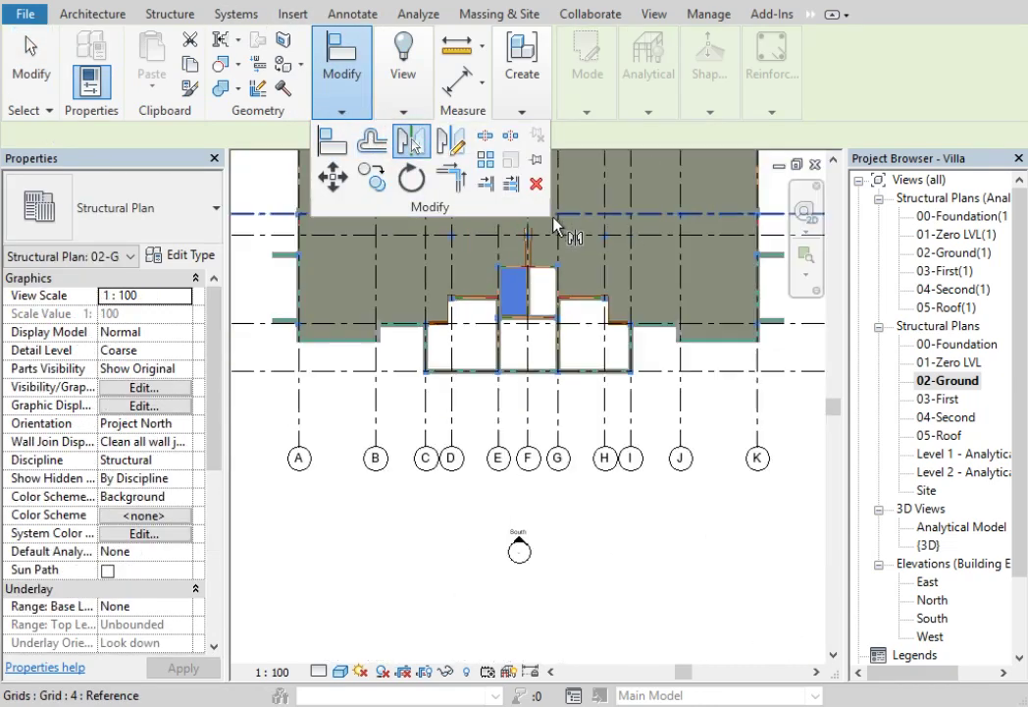
{"action": "scroll", "coordinate": [531, 402], "scroll_direction": "up", "scroll_amount": 1}
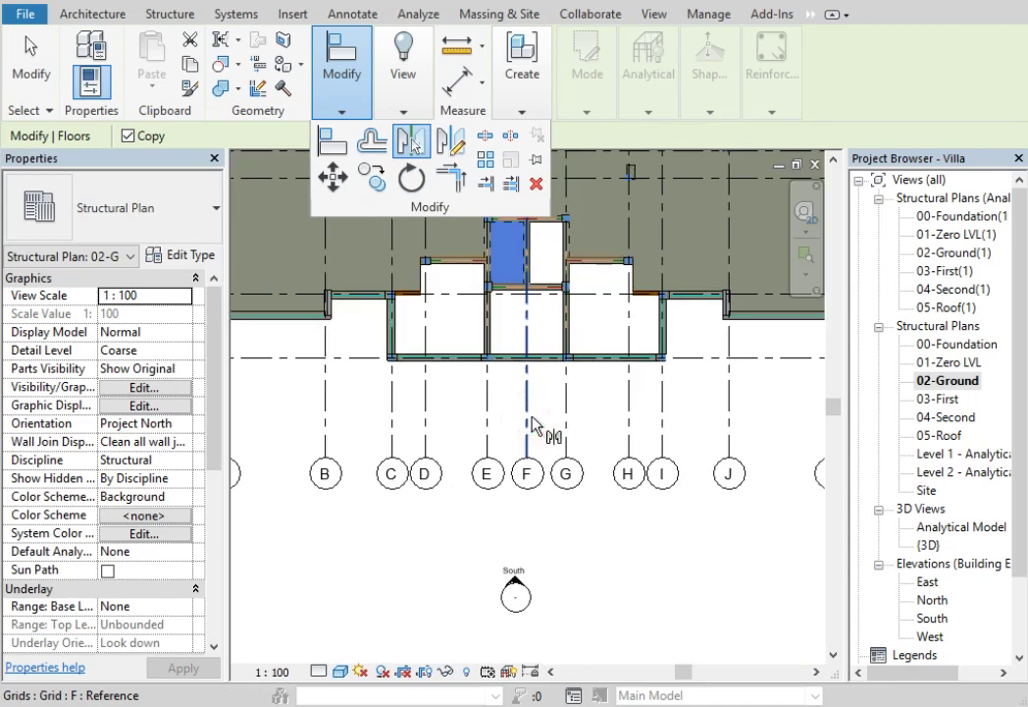
{"action": "left_click", "coordinate": [530, 416]}
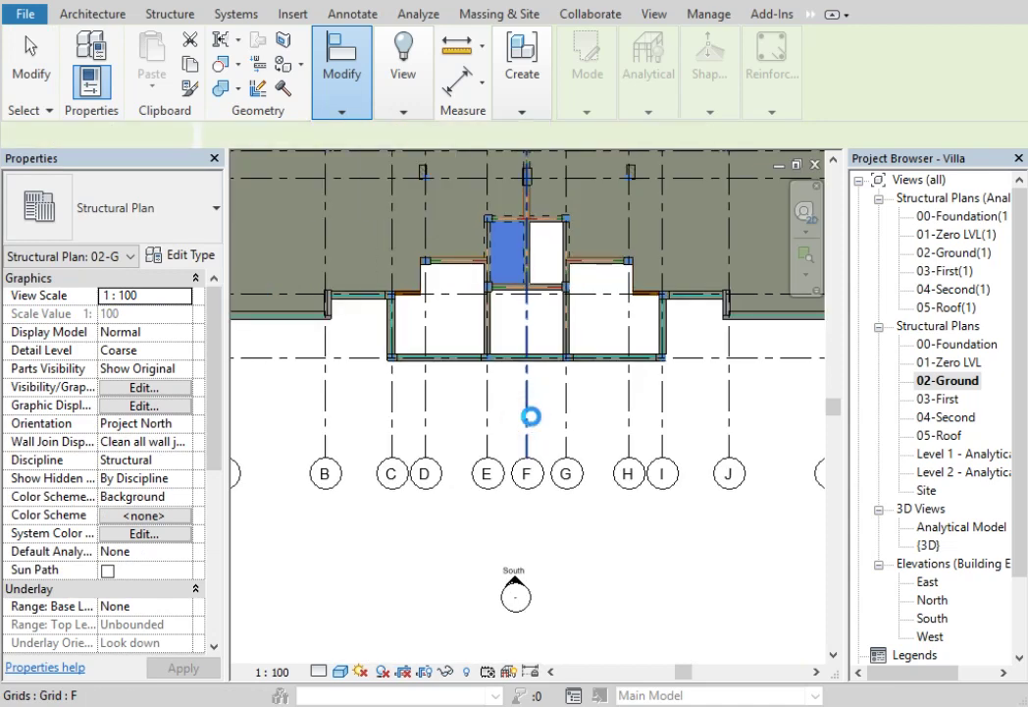
{"action": "right_click", "coordinate": [589, 596]}
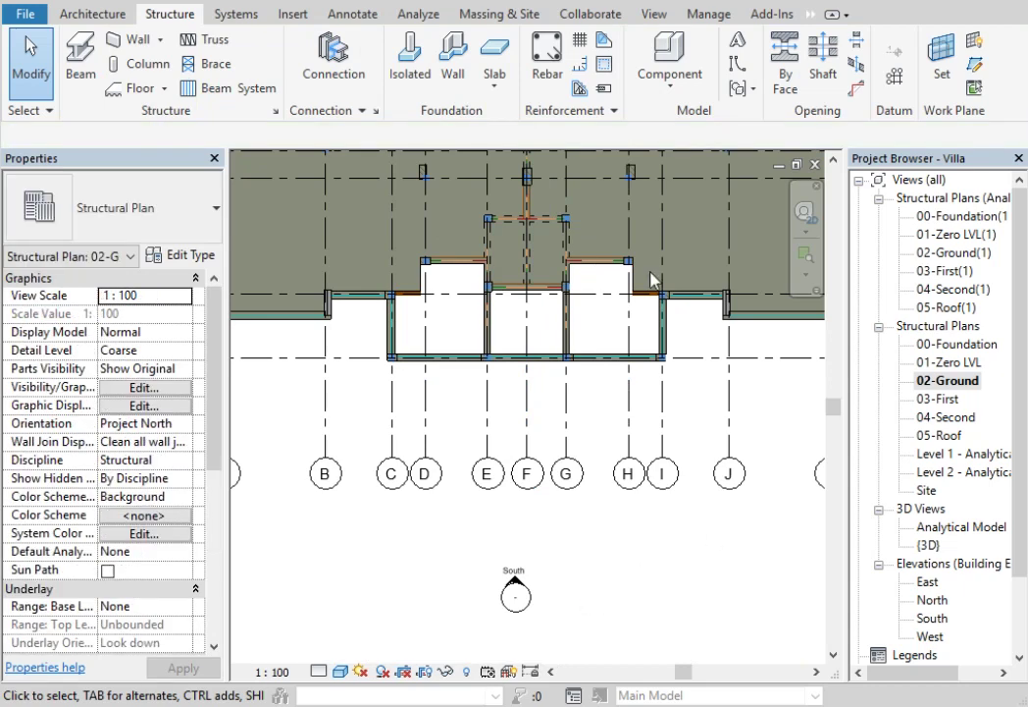
{"action": "scroll", "coordinate": [549, 198], "scroll_direction": "up", "scroll_amount": 5}
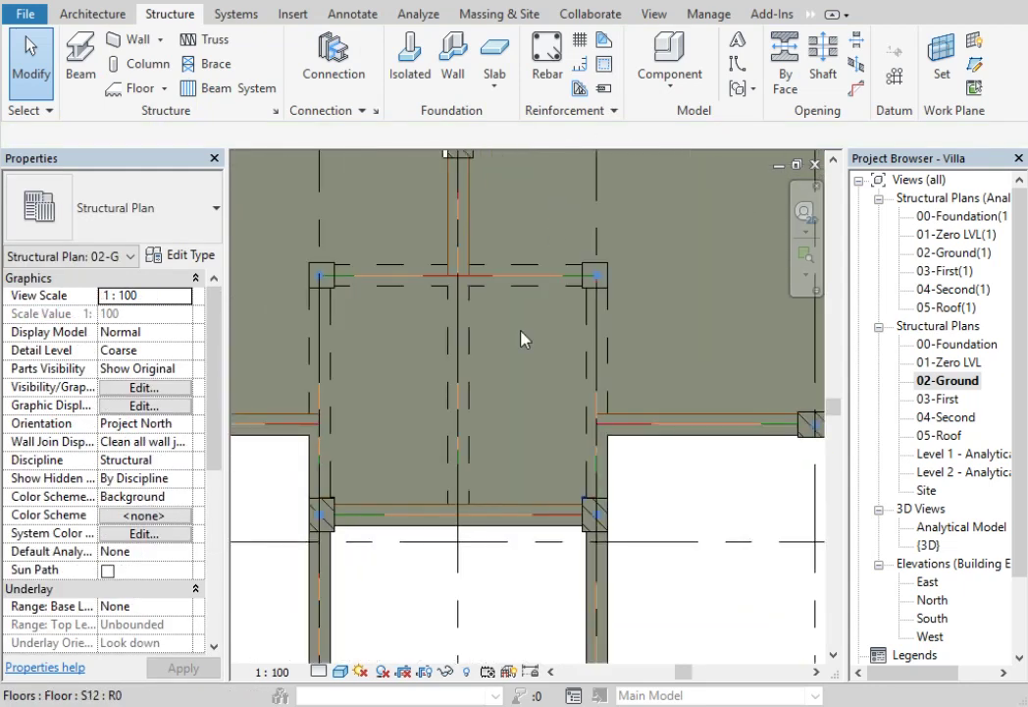
Select both S12 floors and set their Height Offset From Level to -10 cm
{"action": "left_click", "coordinate": [423, 341]}
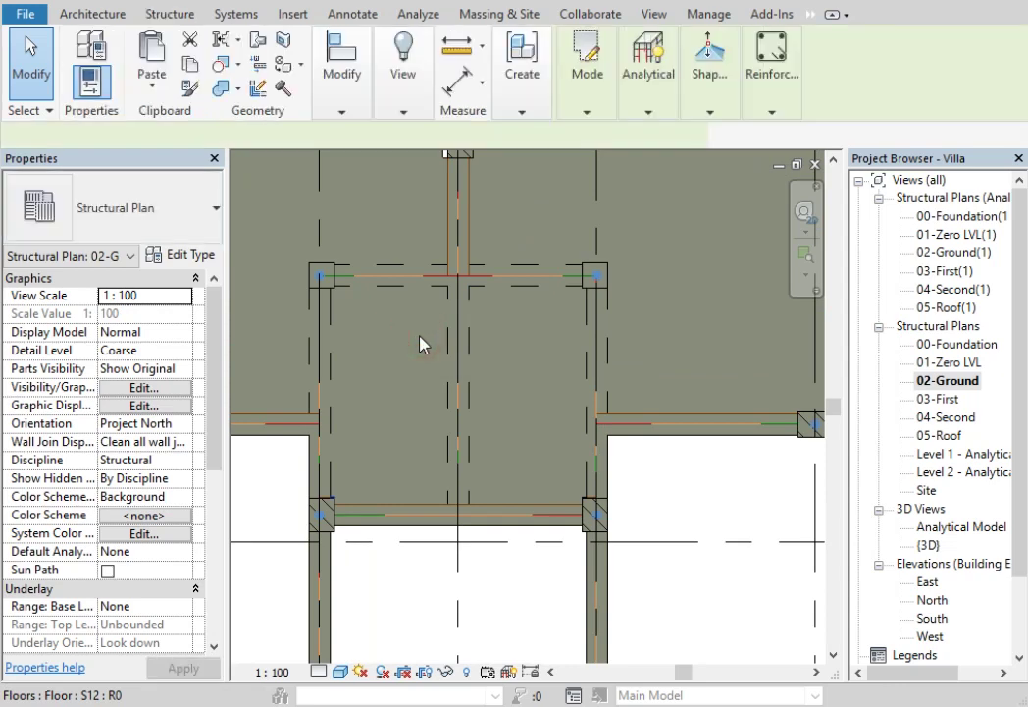
{"action": "left_click", "coordinate": [501, 344], "text": "ctrl"}
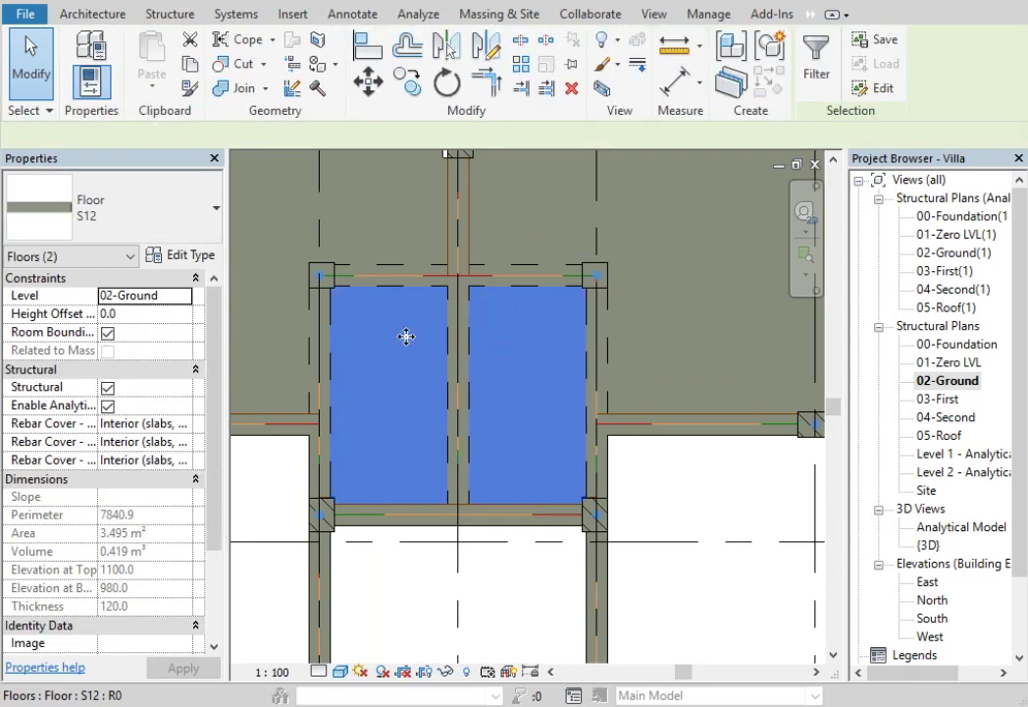
{"action": "left_click", "coordinate": [130, 313]}
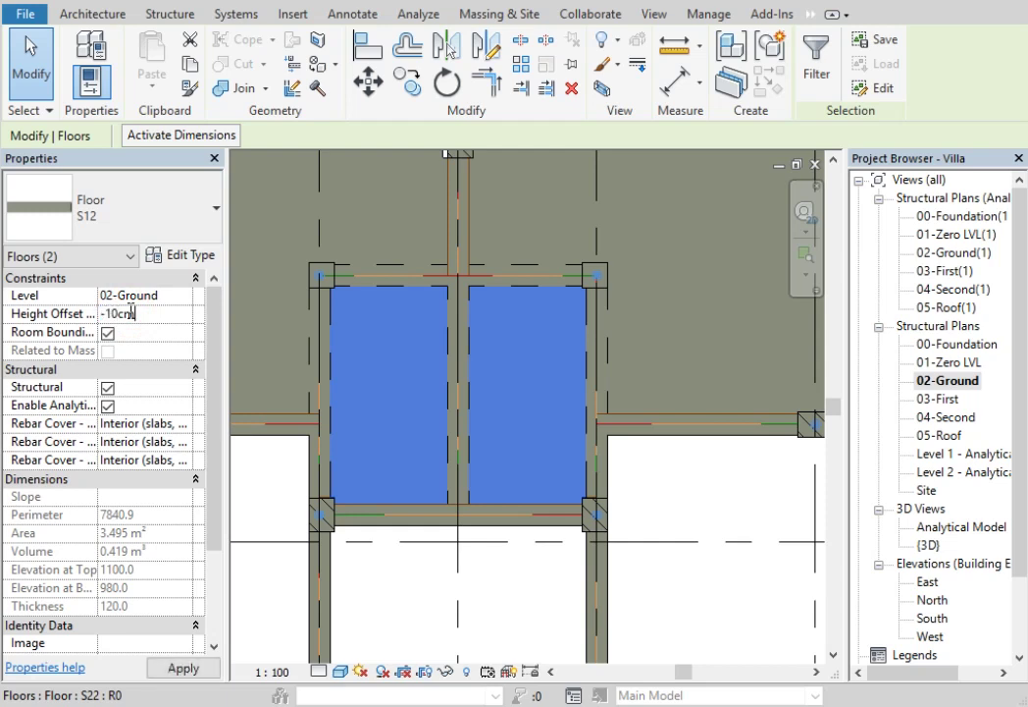
{"action": "left_click", "coordinate": [131, 313]}
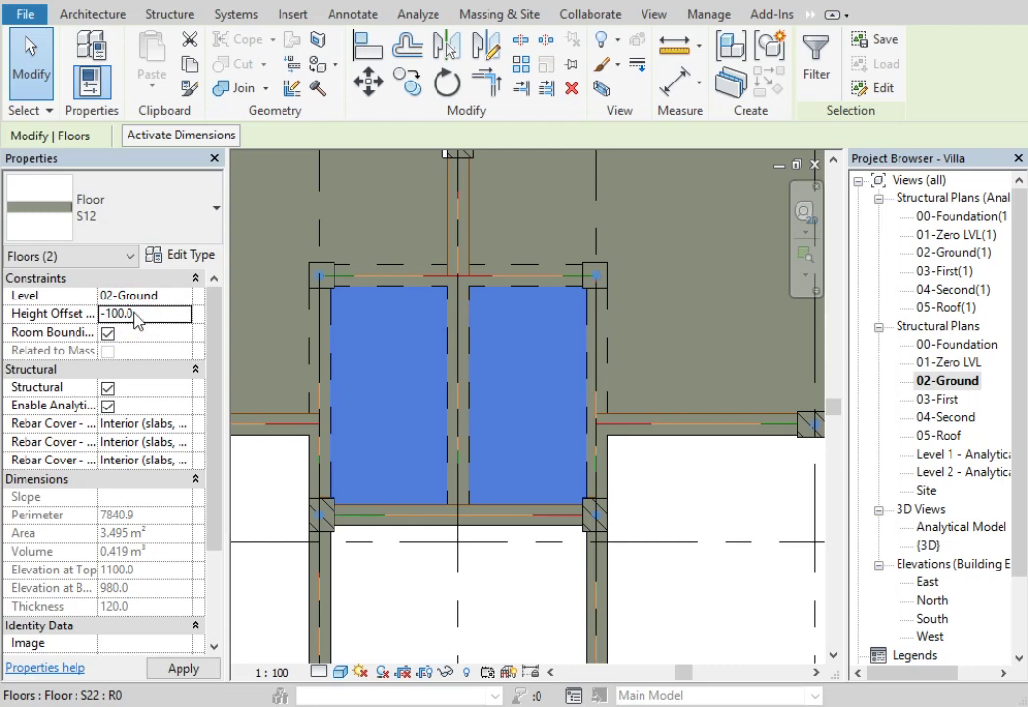
{"action": "left_click", "coordinate": [489, 594]}
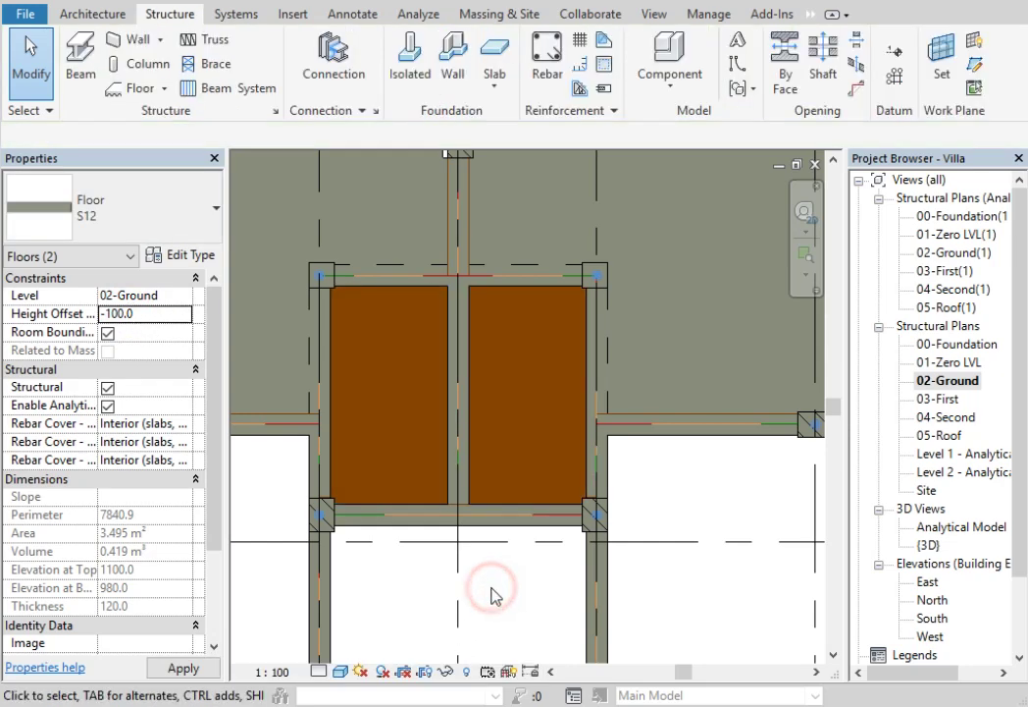
Open the {3D} view and zoom around the lowered S12 slabs among the columns and beams
{"action": "left_click", "coordinate": [343, 12]}
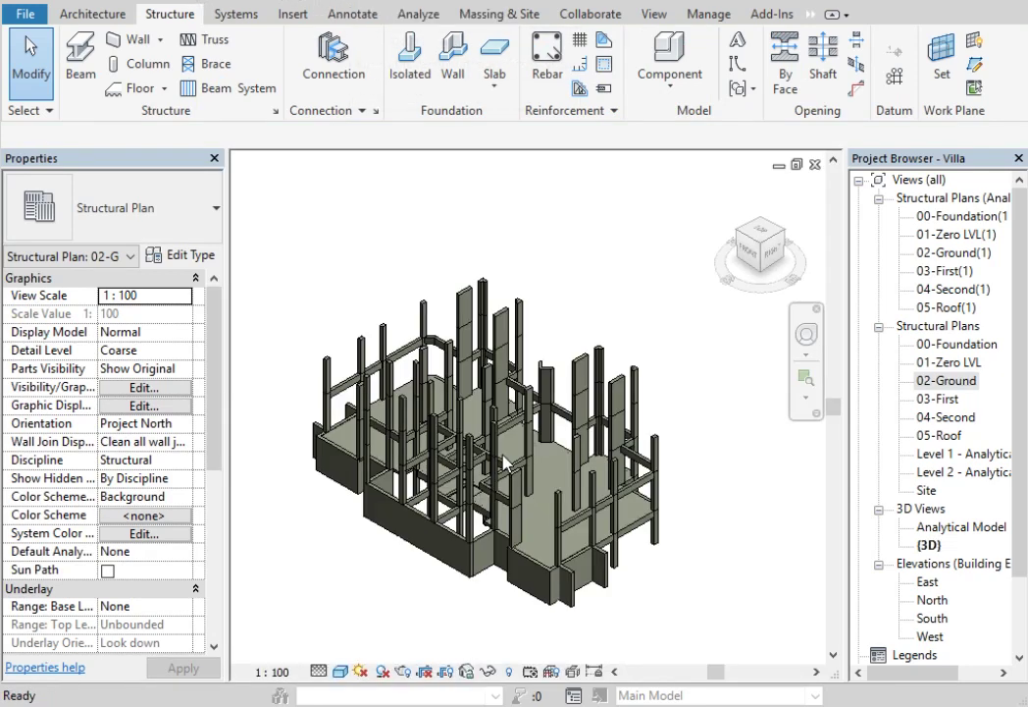
{"action": "scroll", "coordinate": [517, 538], "scroll_direction": "up", "scroll_amount": 3}
{"action": "scroll", "coordinate": [442, 530], "scroll_direction": "up", "scroll_amount": 3}
{"action": "scroll", "coordinate": [408, 452], "scroll_direction": "up", "scroll_amount": 2}
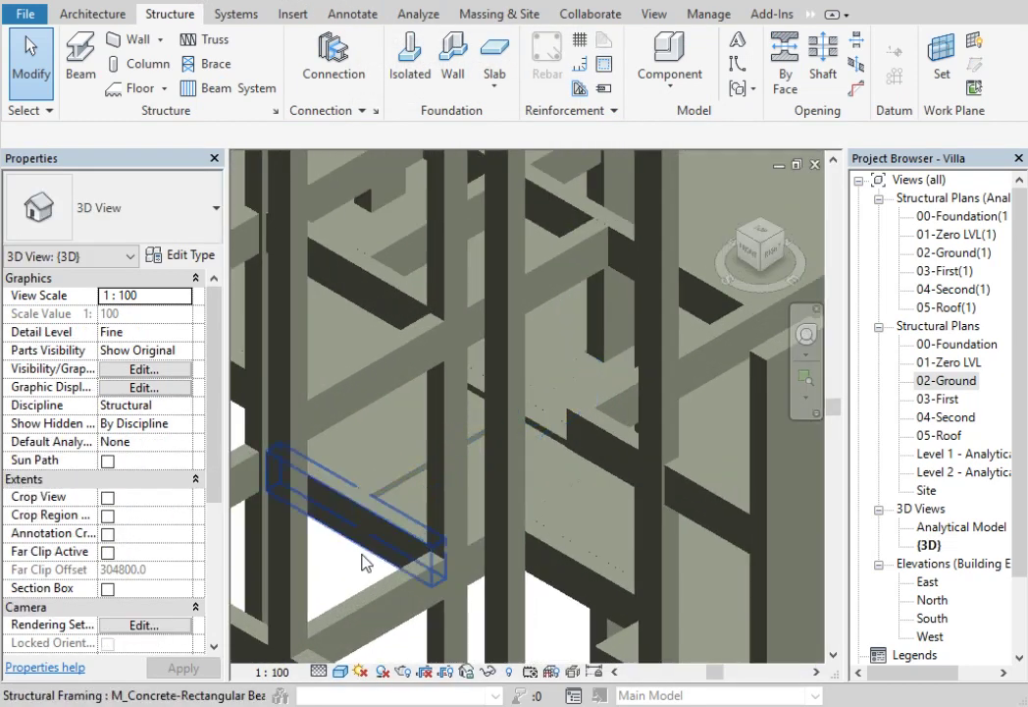
{"action": "scroll", "coordinate": [363, 549], "scroll_direction": "up", "scroll_amount": 2}
{"action": "scroll", "coordinate": [355, 534], "scroll_direction": "up", "scroll_amount": 2}
{"action": "scroll", "coordinate": [422, 373], "scroll_direction": "up", "scroll_amount": 2}
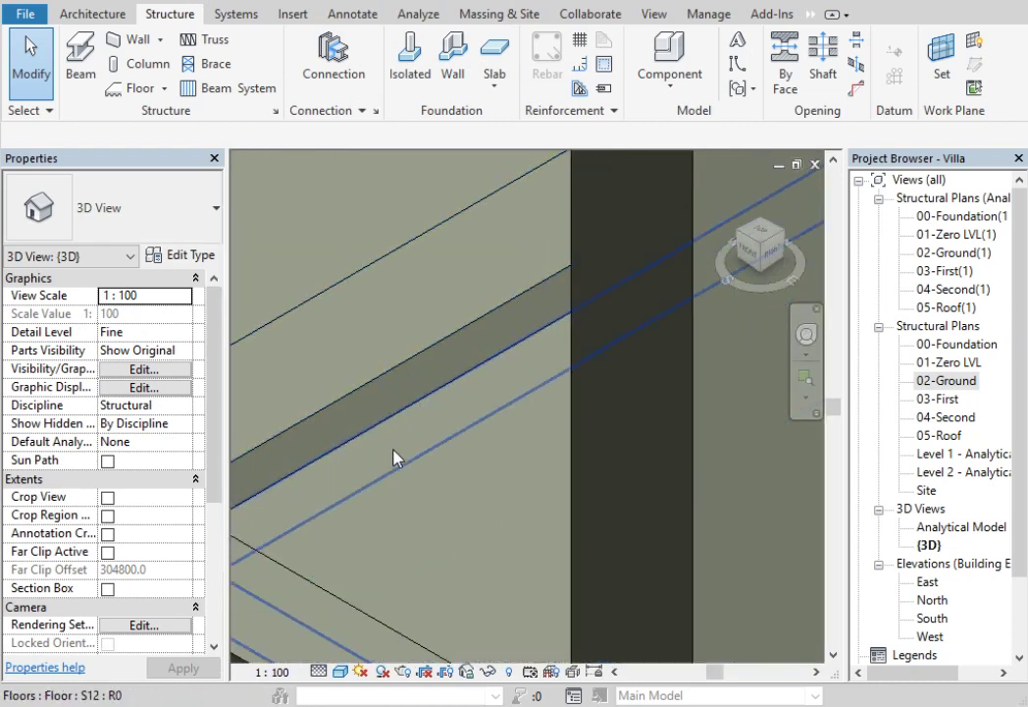
{"action": "scroll", "coordinate": [369, 448], "scroll_direction": "down", "scroll_amount": 2}
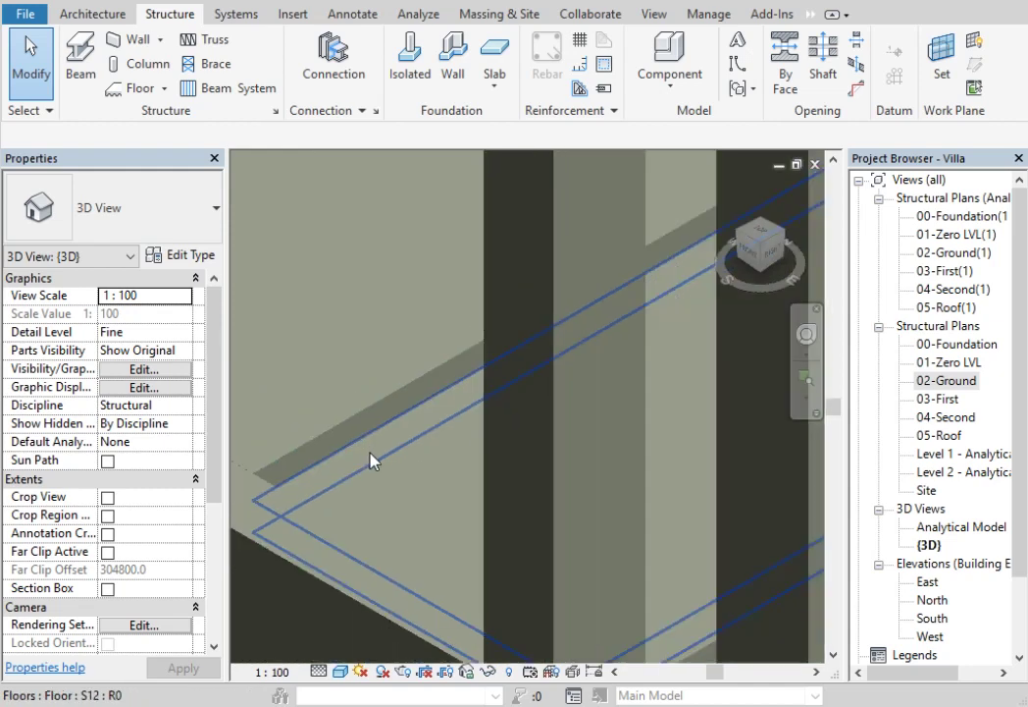
{"action": "scroll", "coordinate": [373, 451], "scroll_direction": "down", "scroll_amount": 2}
{"action": "scroll", "coordinate": [588, 334], "scroll_direction": "up", "scroll_amount": 4}
{"action": "scroll", "coordinate": [596, 324], "scroll_direction": "up", "scroll_amount": 2}
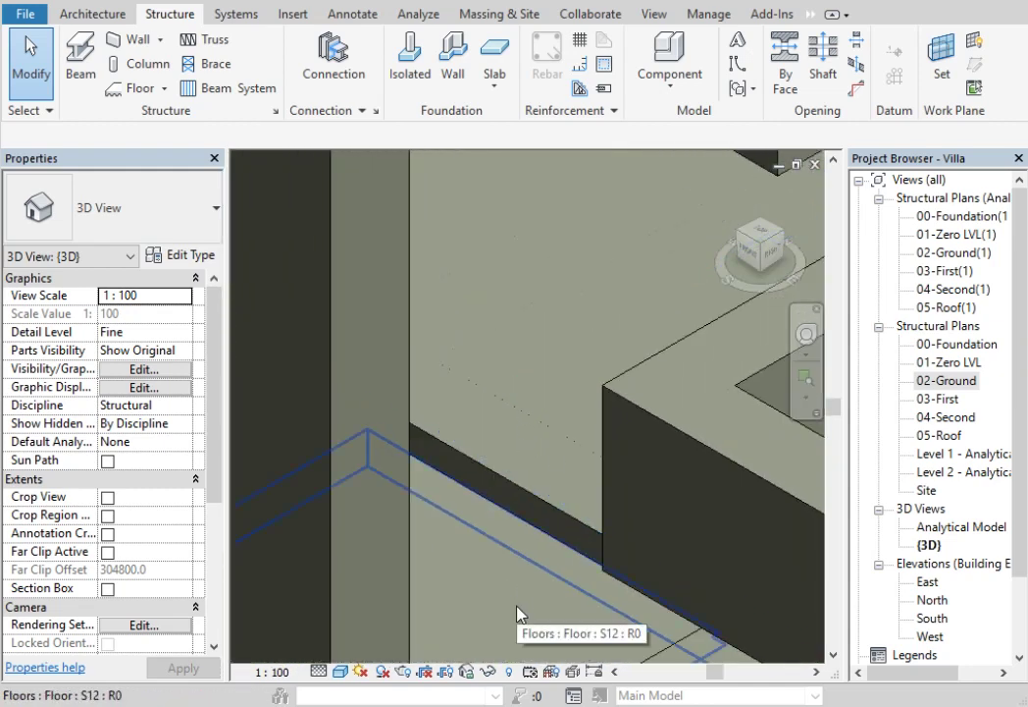
{"action": "scroll", "coordinate": [518, 614], "scroll_direction": "down", "scroll_amount": 2}
{"action": "scroll", "coordinate": [518, 613], "scroll_direction": "down", "scroll_amount": 2}
{"action": "scroll", "coordinate": [518, 613], "scroll_direction": "down", "scroll_amount": 2}
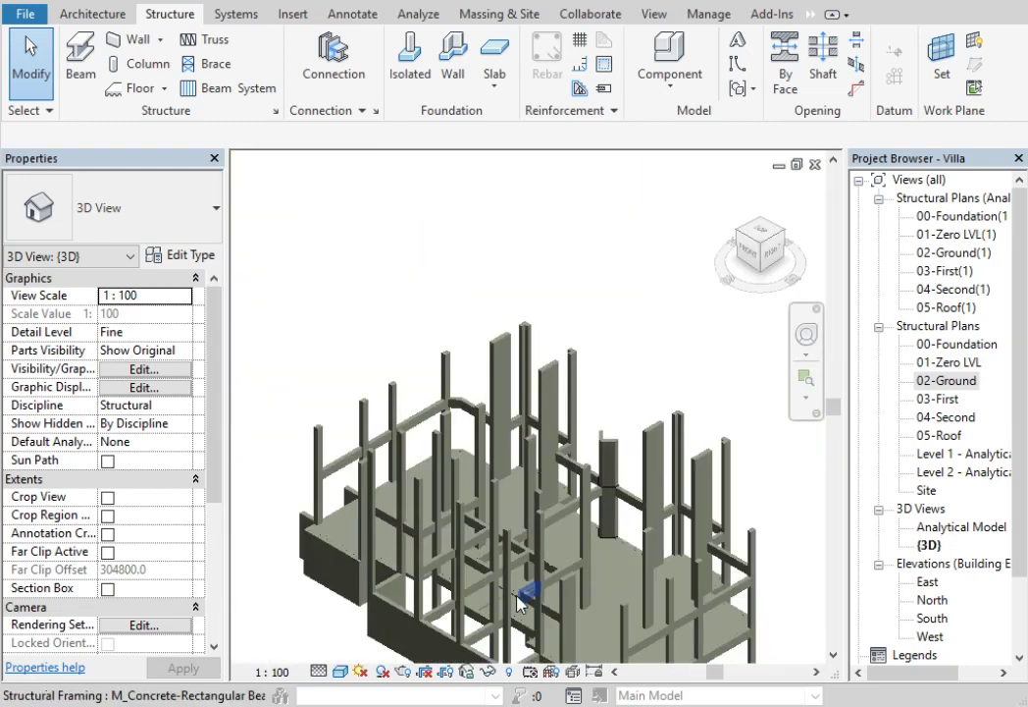
{"action": "middle_click_drag", "start_coordinate": [595, 263], "coordinate": [596, 263]}
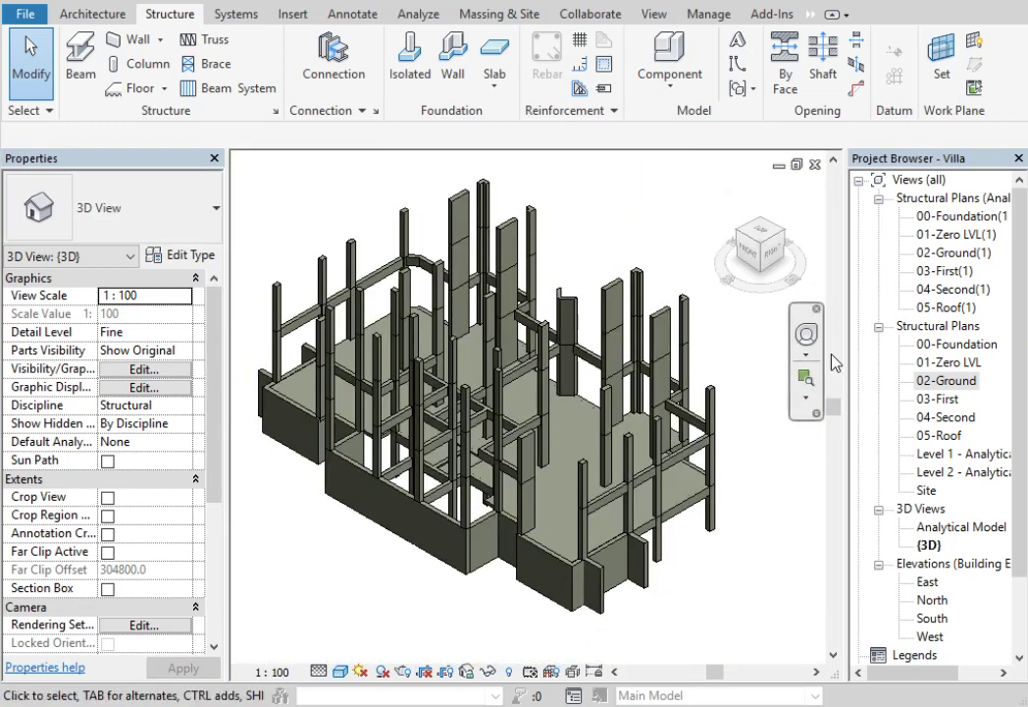
Open the 02-Ground(1) analytical plan and zoom around to check the analytical floors
{"action": "double_click", "coordinate": [939, 256]}
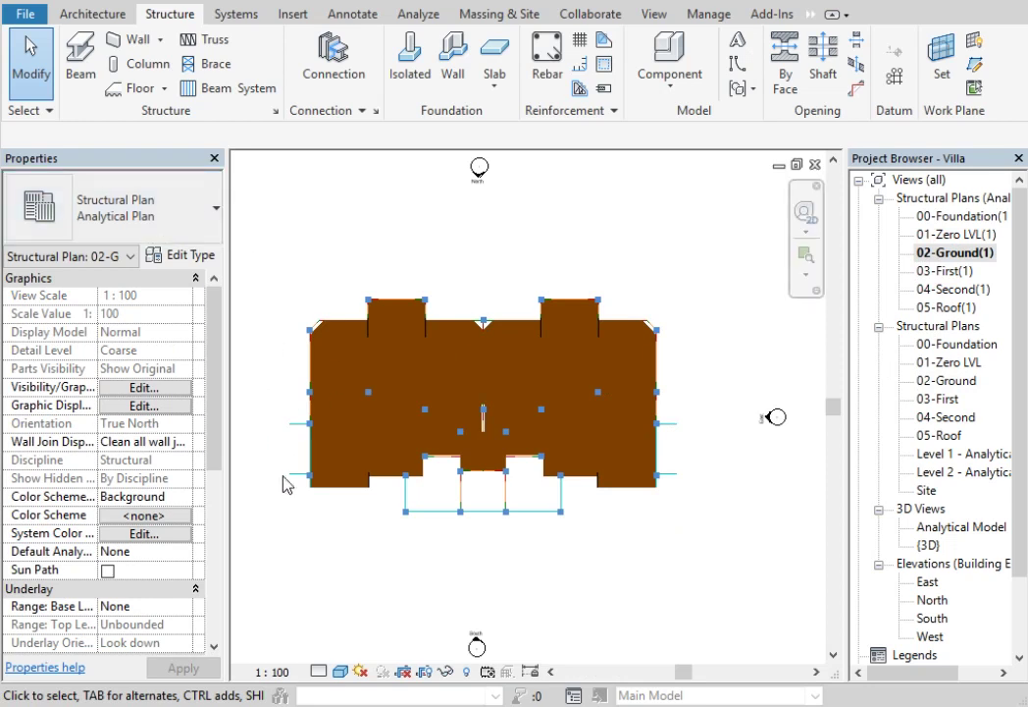
{"action": "scroll", "coordinate": [401, 413], "scroll_direction": "up", "scroll_amount": 2}
{"action": "scroll", "coordinate": [391, 456], "scroll_direction": "up", "scroll_amount": 2}
{"action": "scroll", "coordinate": [390, 456], "scroll_direction": "up", "scroll_amount": 1}
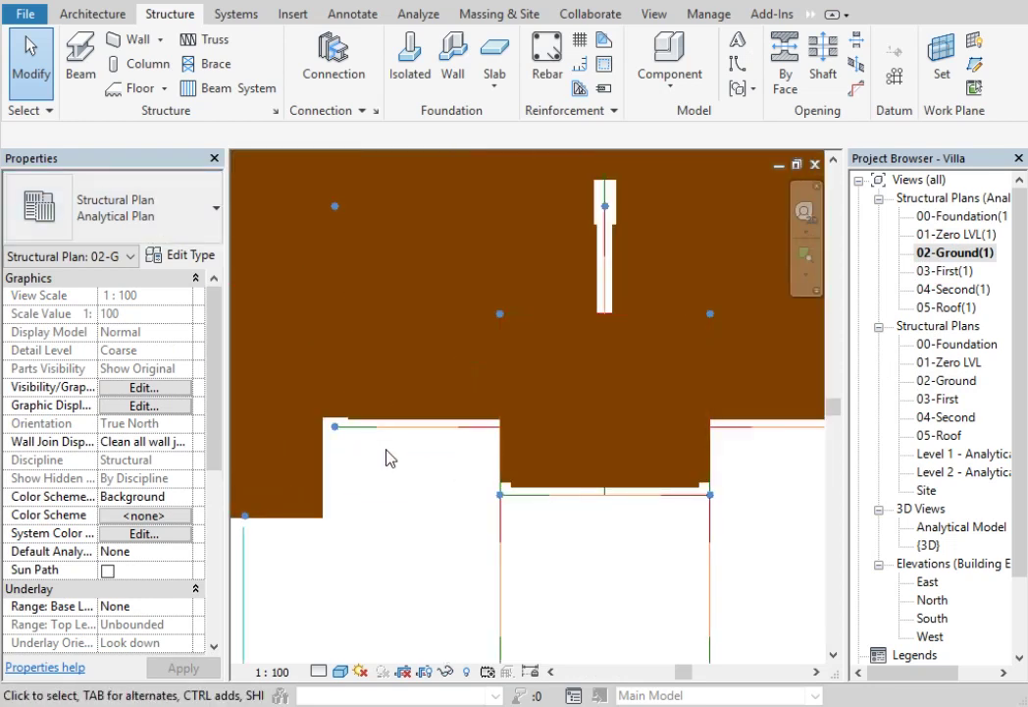
{"action": "scroll", "coordinate": [389, 458], "scroll_direction": "up", "scroll_amount": 2}
{"action": "scroll", "coordinate": [395, 379], "scroll_direction": "up", "scroll_amount": 1}
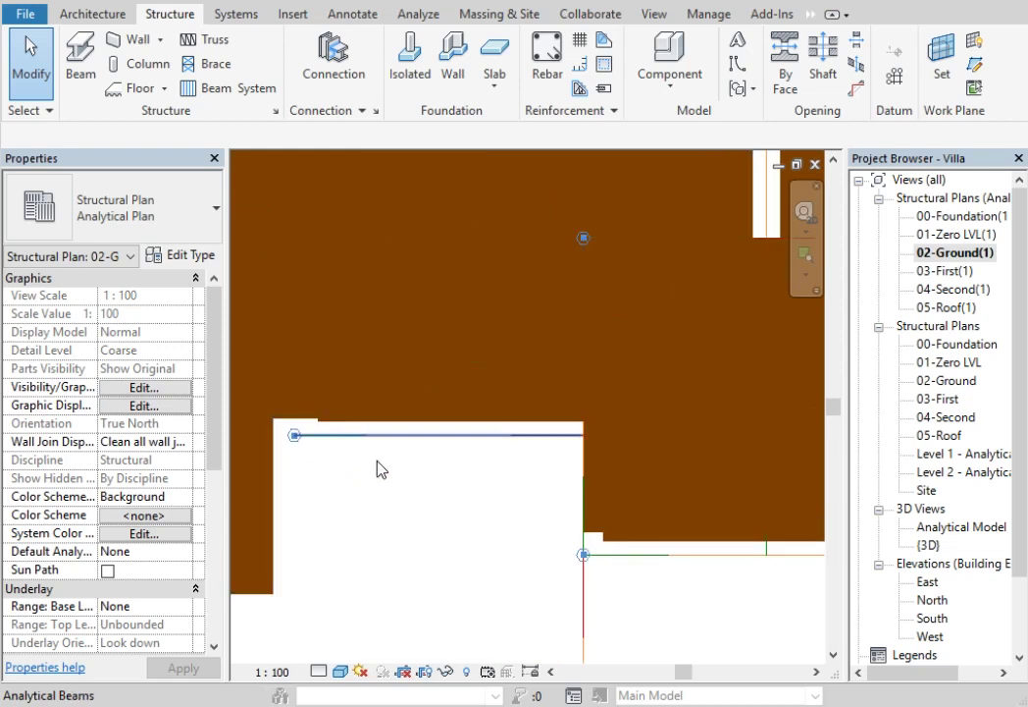
{"action": "scroll", "coordinate": [429, 521], "scroll_direction": "down", "scroll_amount": 1}
{"action": "scroll", "coordinate": [429, 521], "scroll_direction": "down", "scroll_amount": 2}
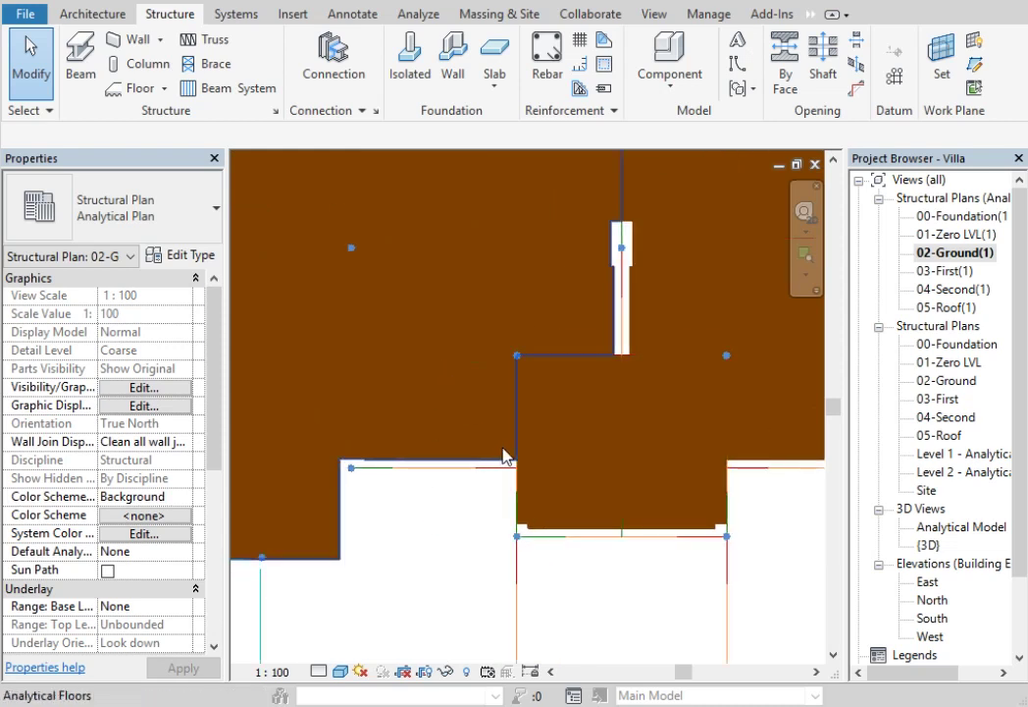
{"action": "scroll", "coordinate": [510, 456], "scroll_direction": "up", "scroll_amount": 2}
{"action": "scroll", "coordinate": [519, 456], "scroll_direction": "up", "scroll_amount": 1}
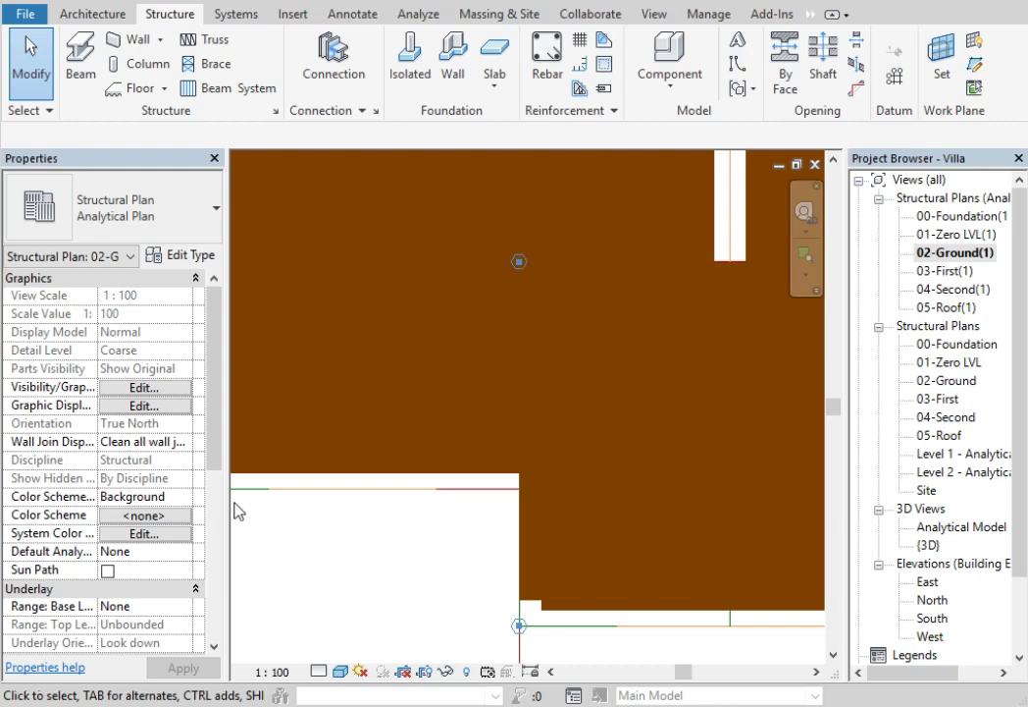
{"action": "scroll", "coordinate": [454, 455], "scroll_direction": "down", "scroll_amount": 3}
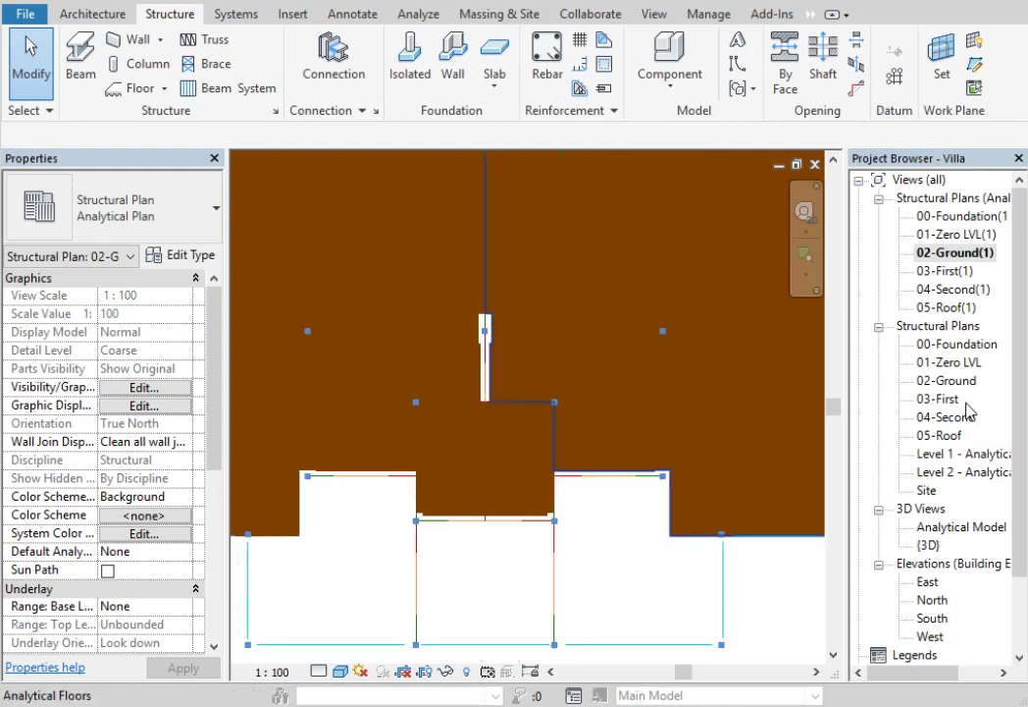
{"action": "left_click", "coordinate": [949, 252]}
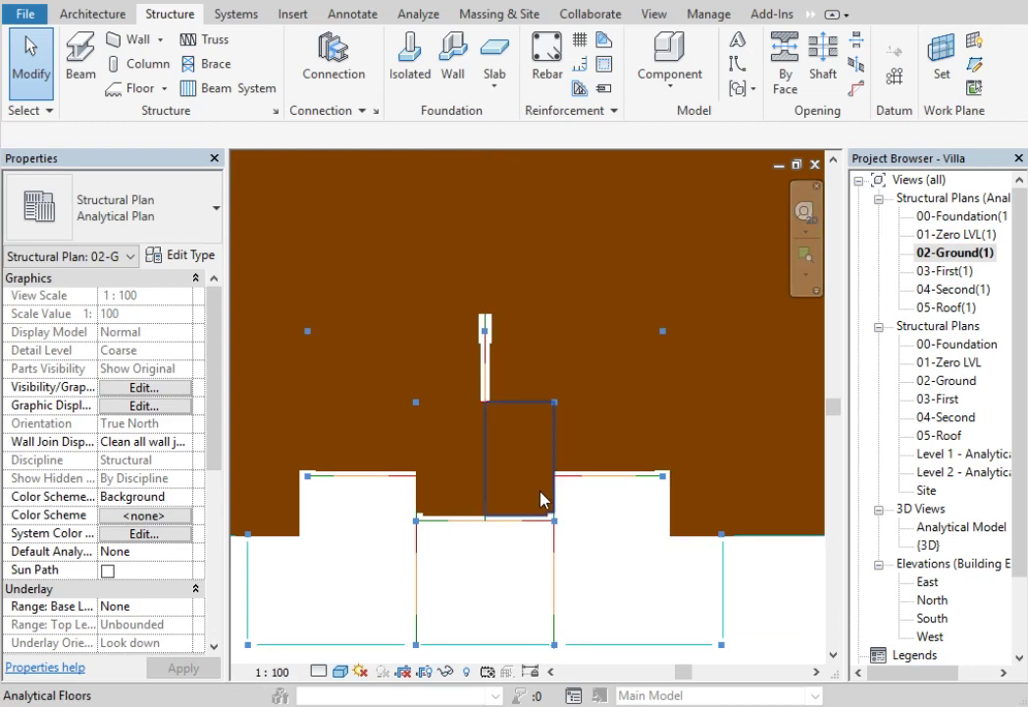
Align the right S12 floor's bottom boundary to the beam and finish the edit
{"action": "double_click", "coordinate": [946, 380]}
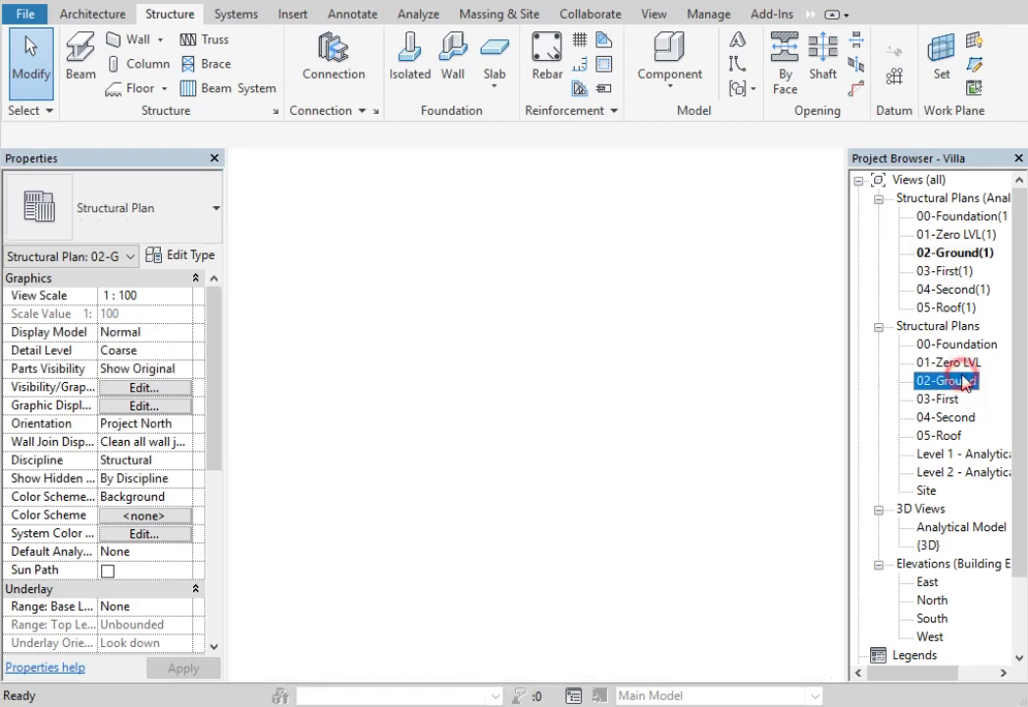
{"action": "left_click", "coordinate": [517, 427]}
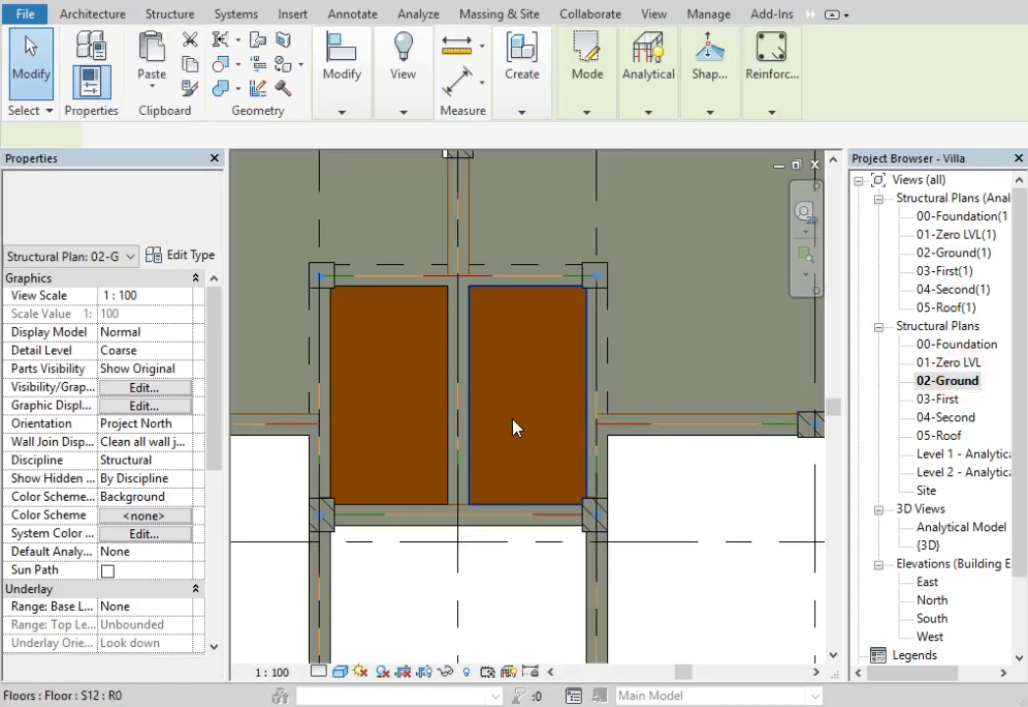
{"action": "left_click", "coordinate": [587, 157]}
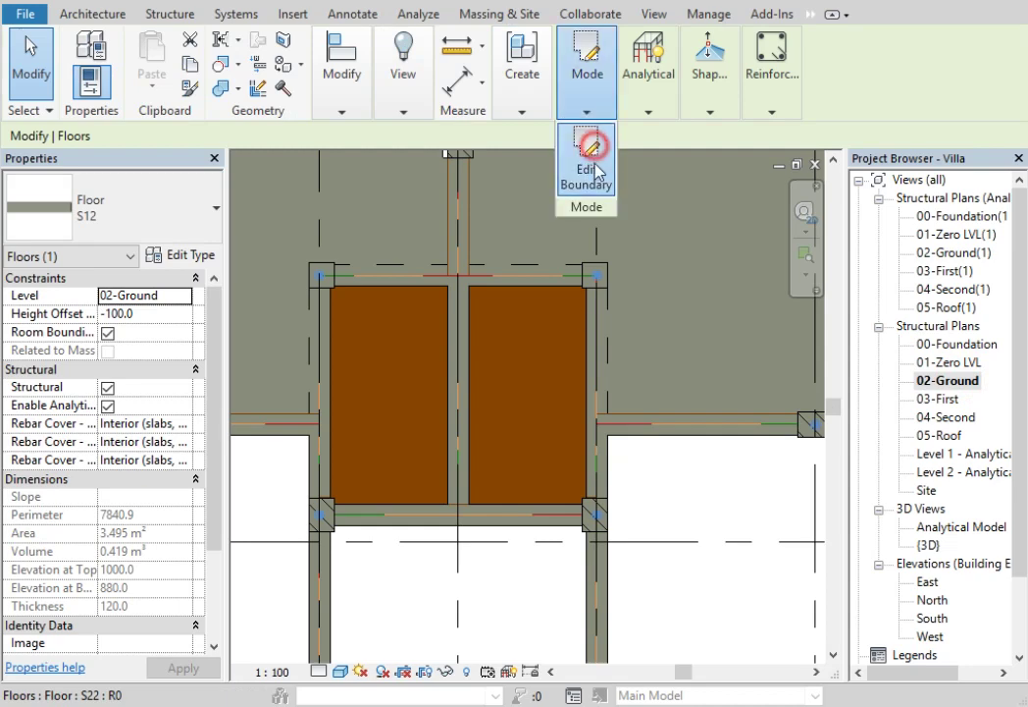
{"action": "scroll", "coordinate": [537, 512], "scroll_direction": "up", "scroll_amount": 5}
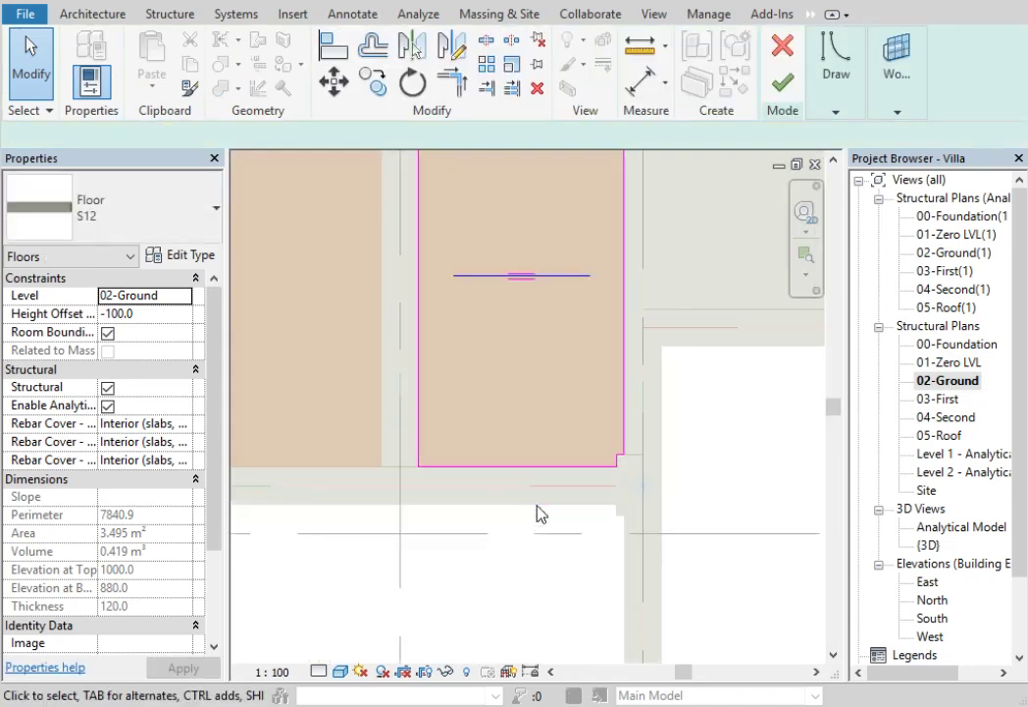
{"action": "scroll", "coordinate": [537, 511], "scroll_direction": "up", "scroll_amount": 1}
{"action": "scroll", "coordinate": [542, 507], "scroll_direction": "up", "scroll_amount": 2}
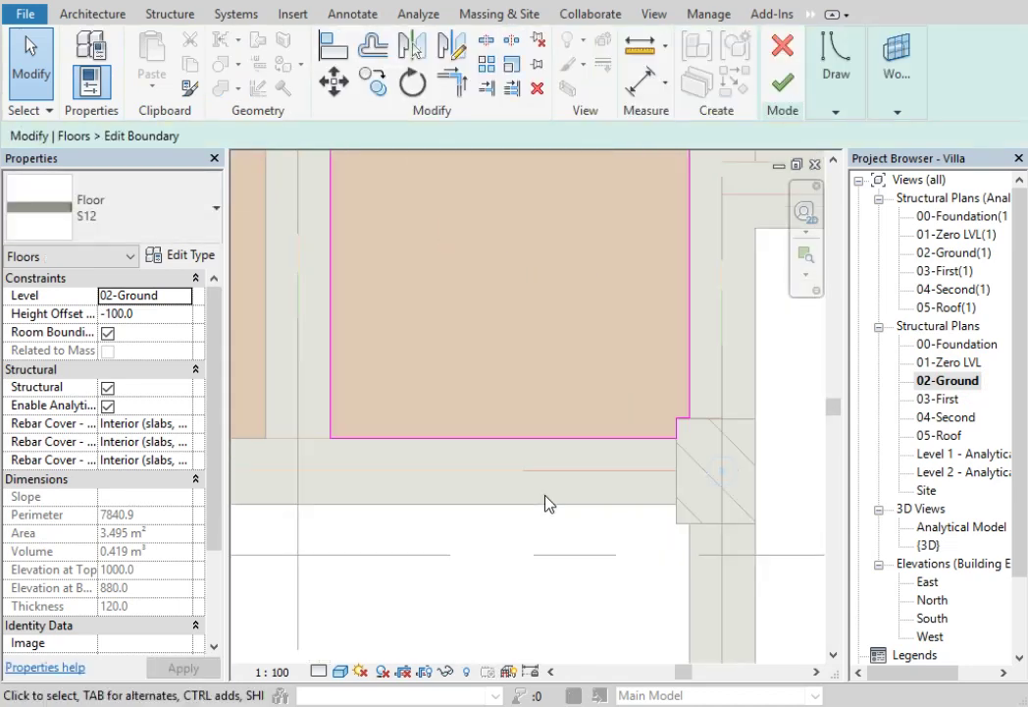
{"action": "left_click", "coordinate": [335, 49]}
{"action": "left_click", "coordinate": [486, 437]}
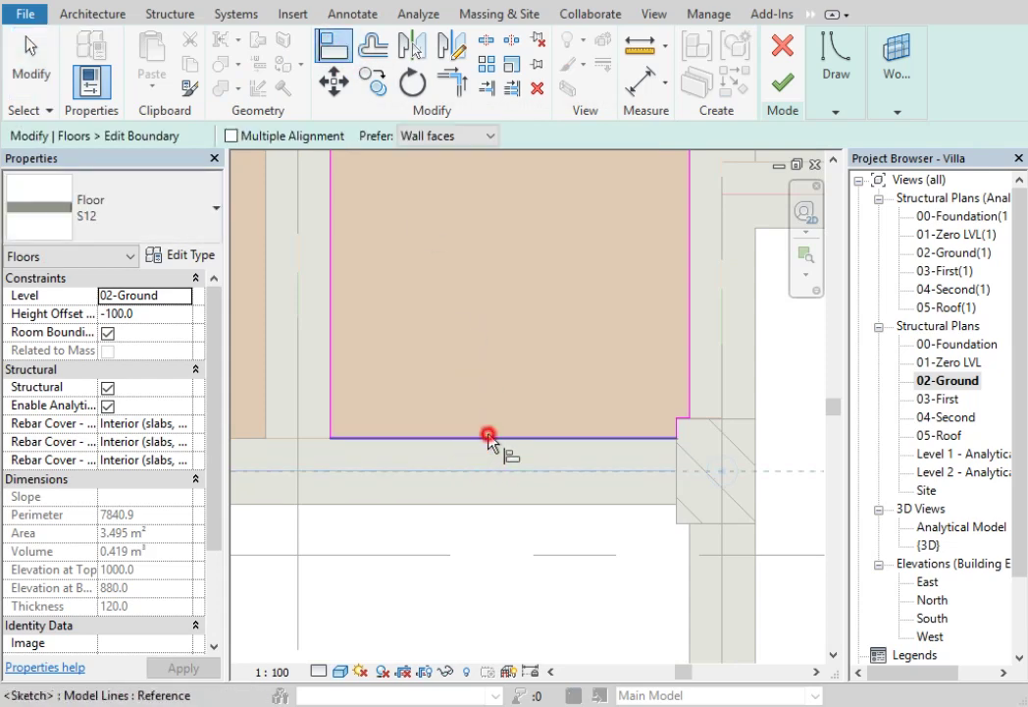
{"action": "scroll", "coordinate": [642, 550], "scroll_direction": "down", "scroll_amount": 6}
{"action": "scroll", "coordinate": [442, 518], "scroll_direction": "up", "scroll_amount": 2}
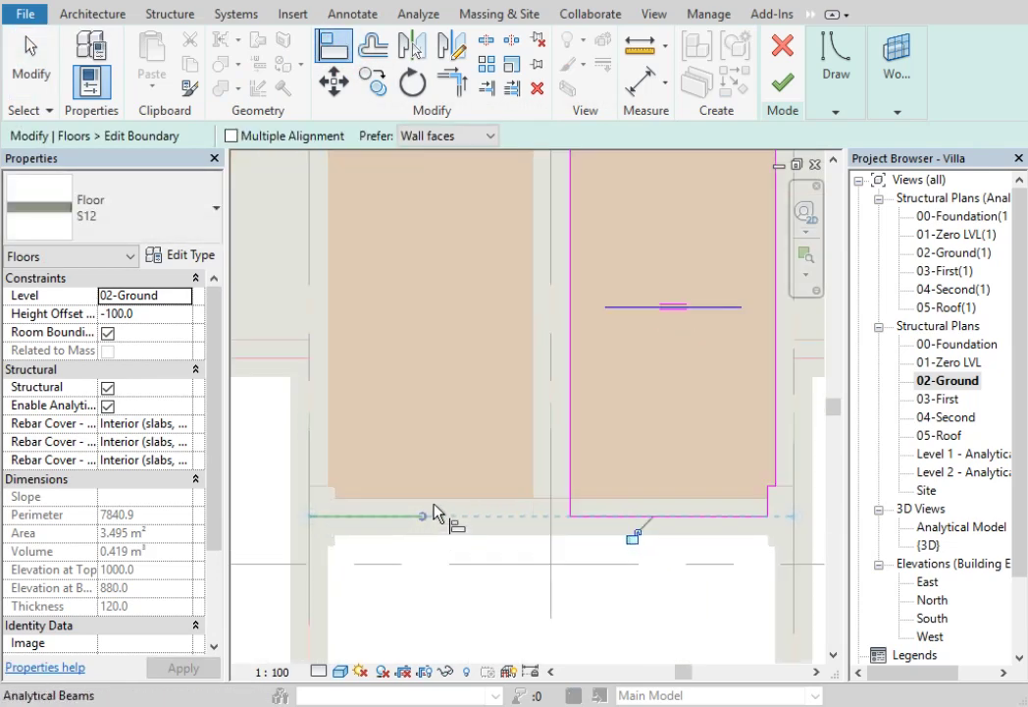
{"action": "scroll", "coordinate": [438, 516], "scroll_direction": "up", "scroll_amount": 1}
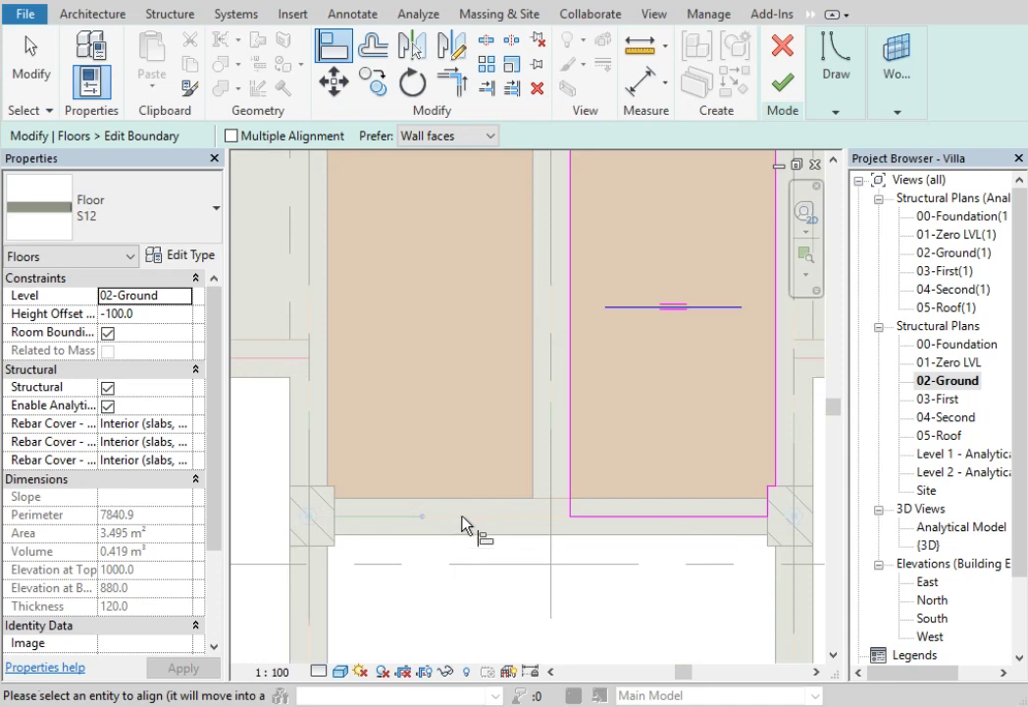
{"action": "left_click", "coordinate": [452, 599]}
{"action": "left_click", "coordinate": [470, 508]}
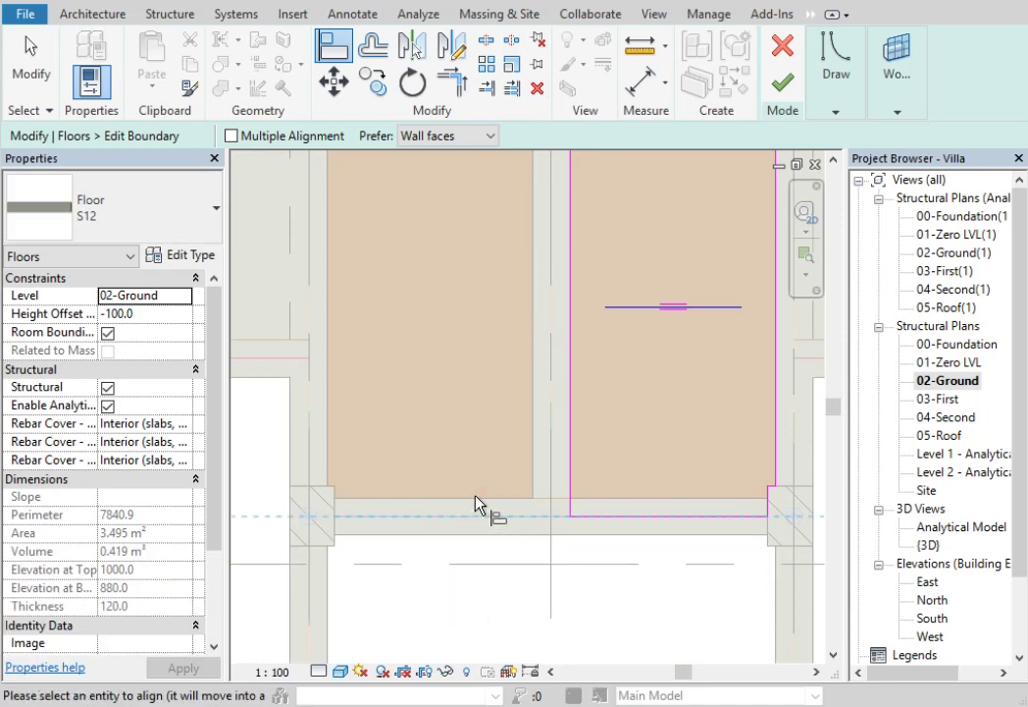
{"action": "left_click", "coordinate": [480, 599]}
{"action": "left_click", "coordinate": [782, 90]}
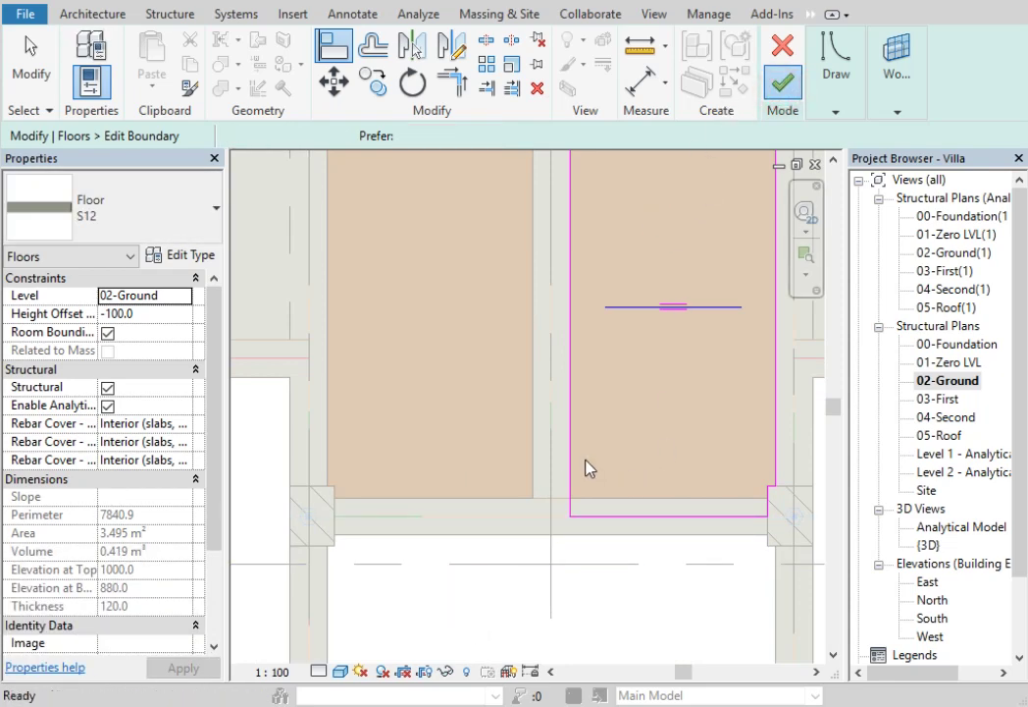
Align the left S12 floor's bottom boundary to the beam line using AL and finish
{"action": "left_click", "coordinate": [462, 334]}
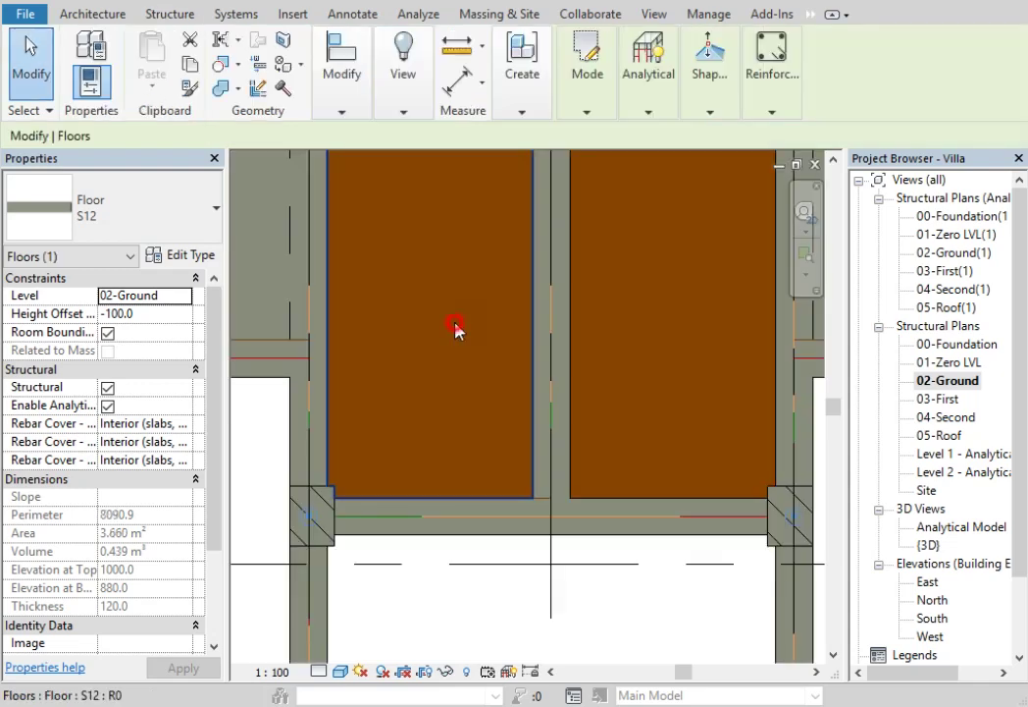
{"action": "mouse_move", "coordinate": [587, 74]}
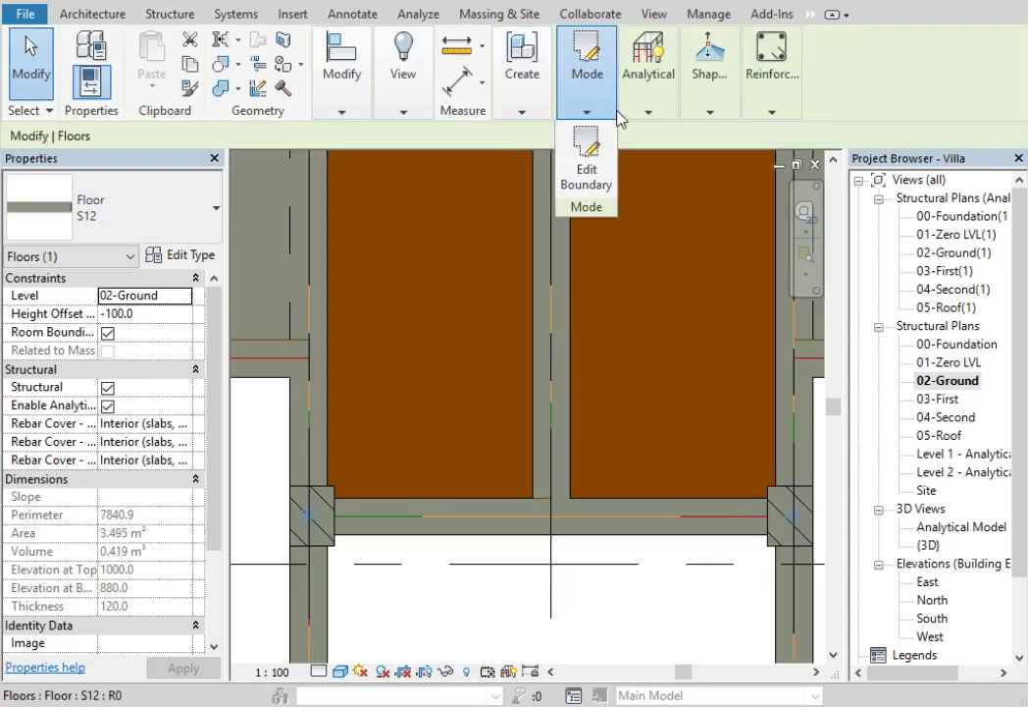
{"action": "left_click", "coordinate": [603, 145]}
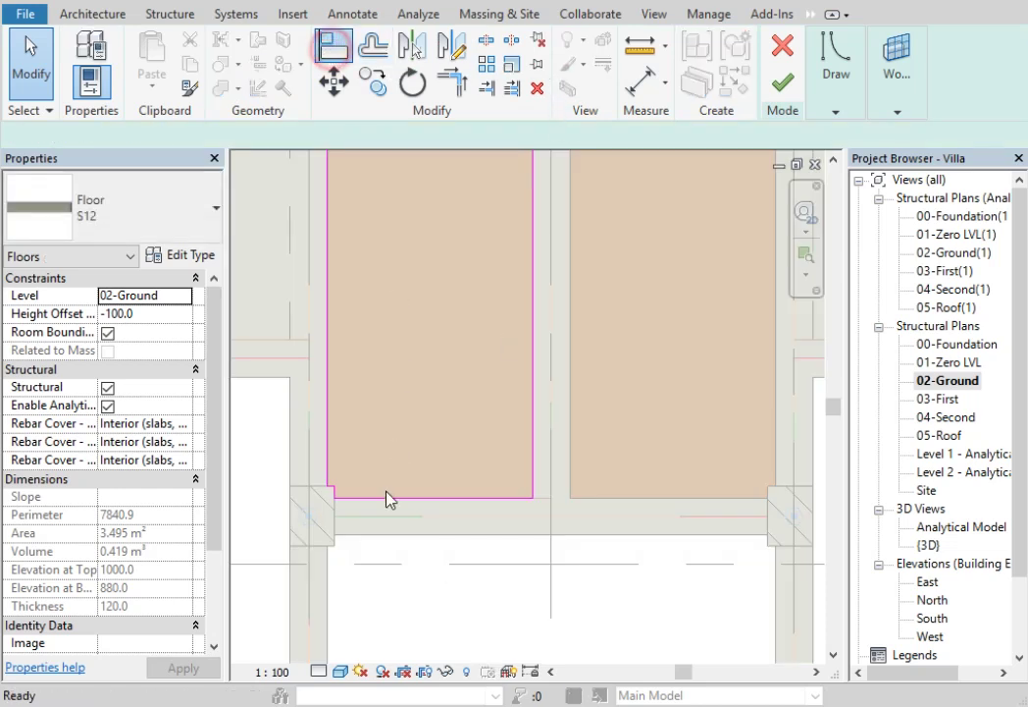
{"action": "key", "text": "a"}
{"action": "key", "text": "l"}
{"action": "left_click", "coordinate": [439, 521]}
{"action": "left_click", "coordinate": [447, 497]}
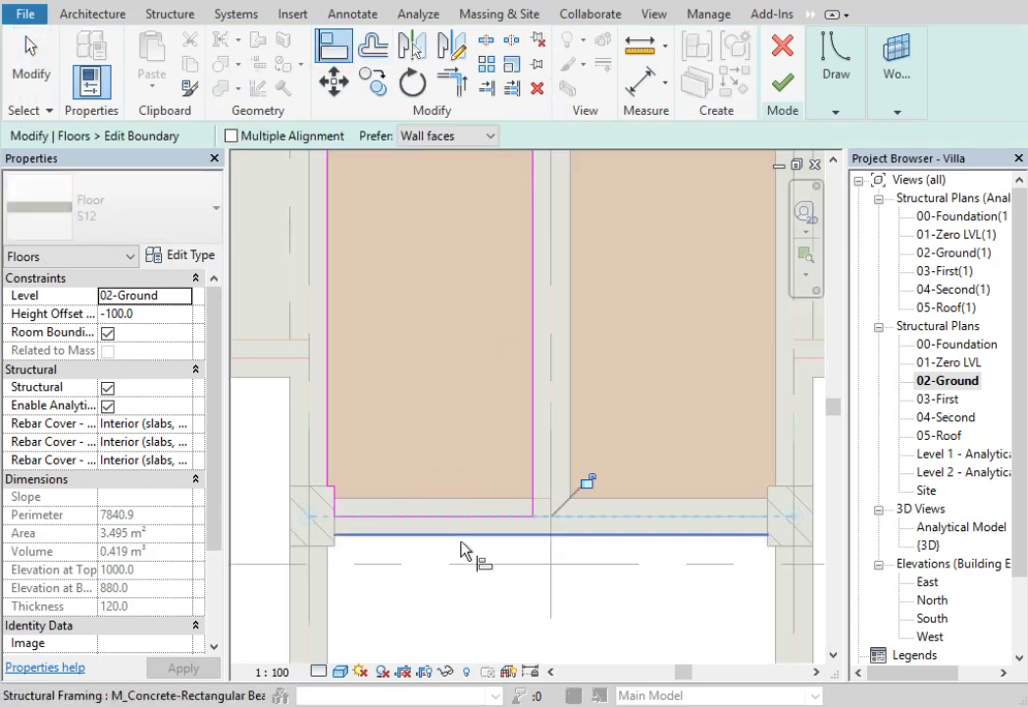
{"action": "left_click", "coordinate": [782, 82]}
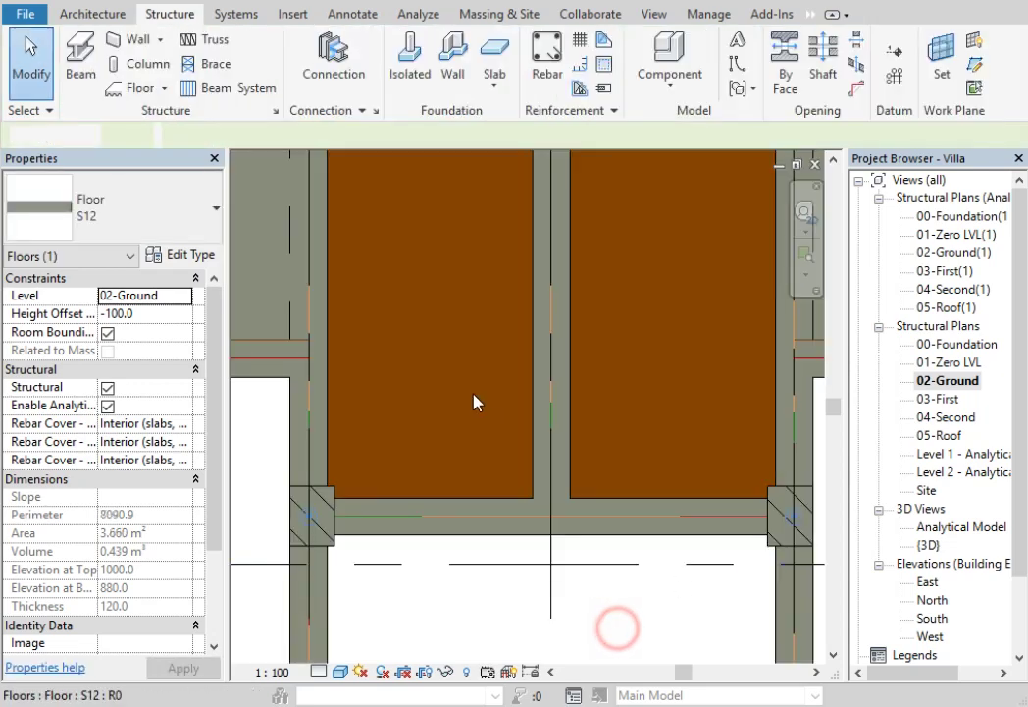
{"action": "key", "text": "Escape"}
{"action": "scroll", "coordinate": [473, 399], "scroll_direction": "down", "scroll_amount": 3}
{"action": "mouse_move", "coordinate": [638, 439]}
{"action": "middle_mouse_down"}
{"action": "mouse_move", "coordinate": [655, 471]}
{"action": "mouse_move", "coordinate": [634, 481]}
{"action": "middle_mouse_up"}
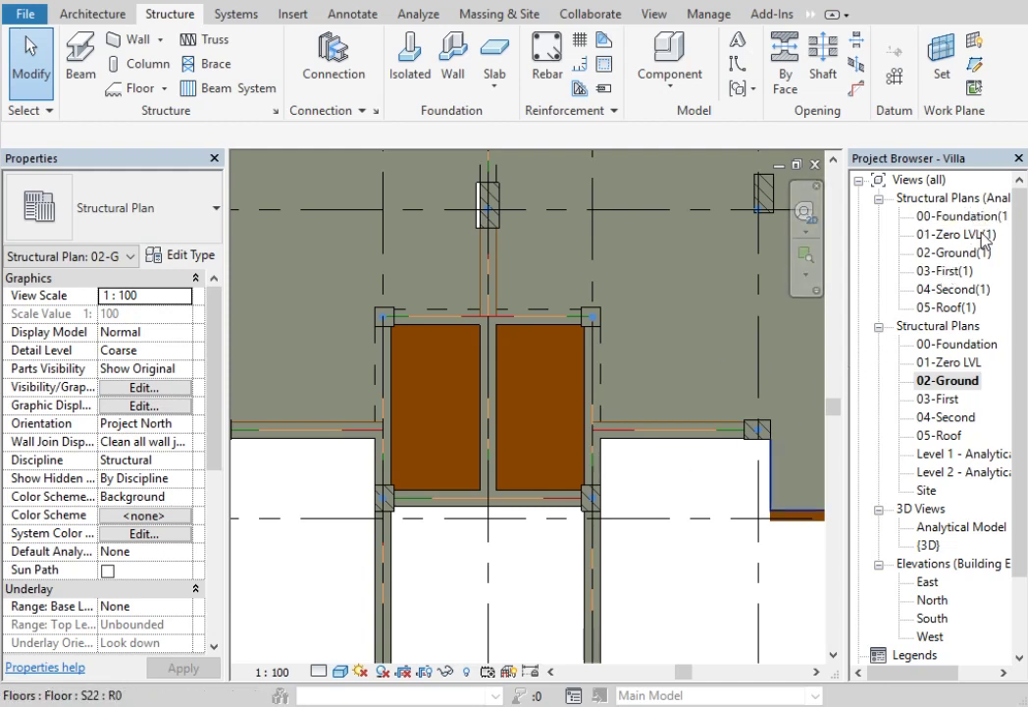
{"action": "double_click", "coordinate": [951, 252]}
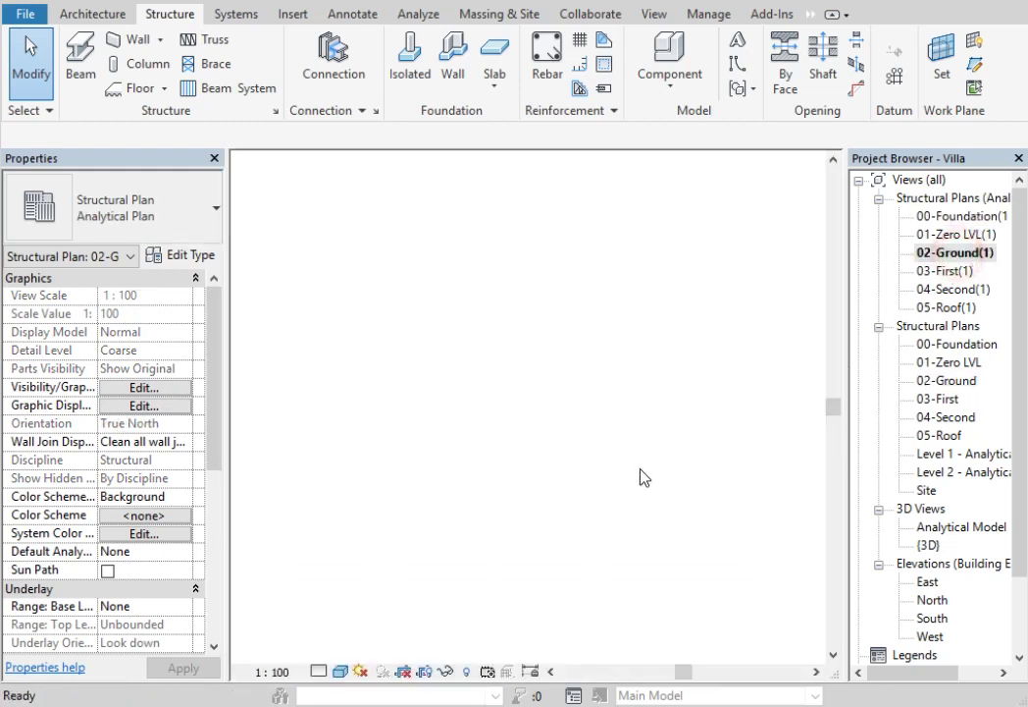
{"action": "scroll", "coordinate": [437, 533], "scroll_direction": "up", "scroll_amount": 2}
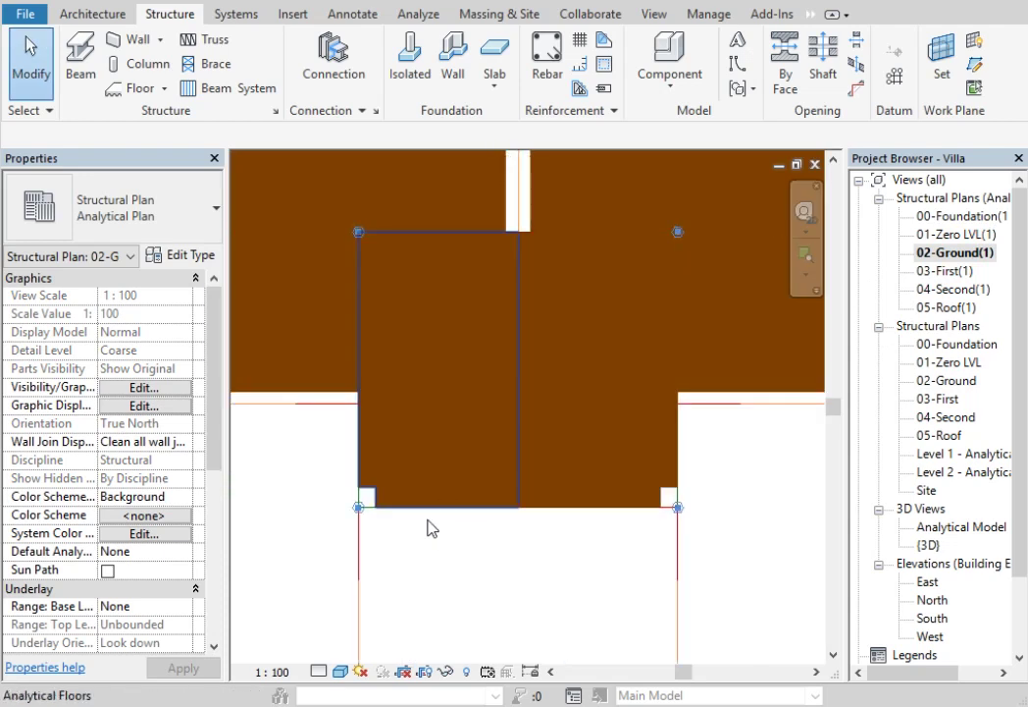
{"action": "scroll", "coordinate": [432, 520], "scroll_direction": "up", "scroll_amount": 1}
{"action": "scroll", "coordinate": [435, 520], "scroll_direction": "up", "scroll_amount": 1}
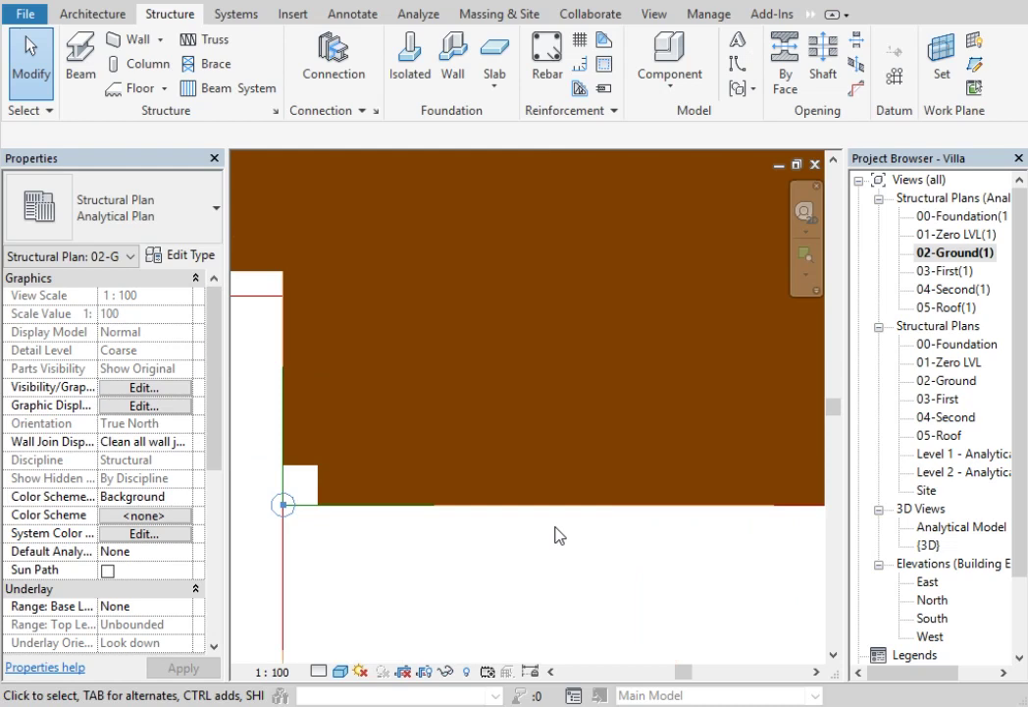
{"action": "scroll", "coordinate": [554, 534], "scroll_direction": "down", "scroll_amount": 2}
{"action": "middle_click_drag", "start_coordinate": [578, 581], "coordinate": [467, 463]}
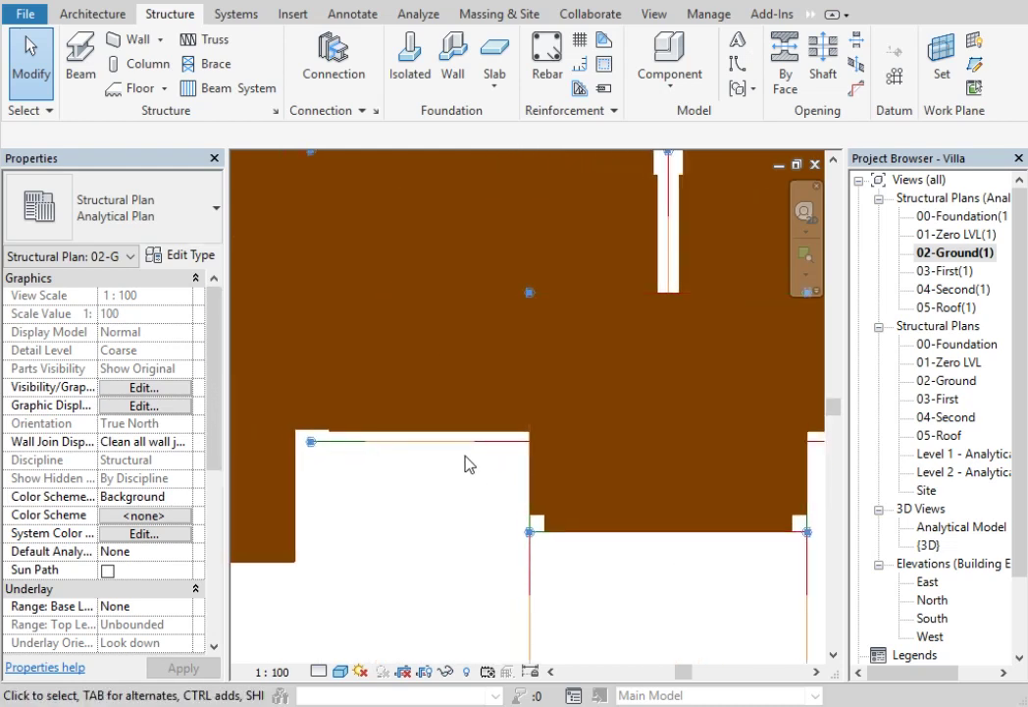
{"action": "scroll", "coordinate": [451, 432], "scroll_direction": "down", "scroll_amount": 1}
{"action": "scroll", "coordinate": [446, 417], "scroll_direction": "up", "scroll_amount": 2}
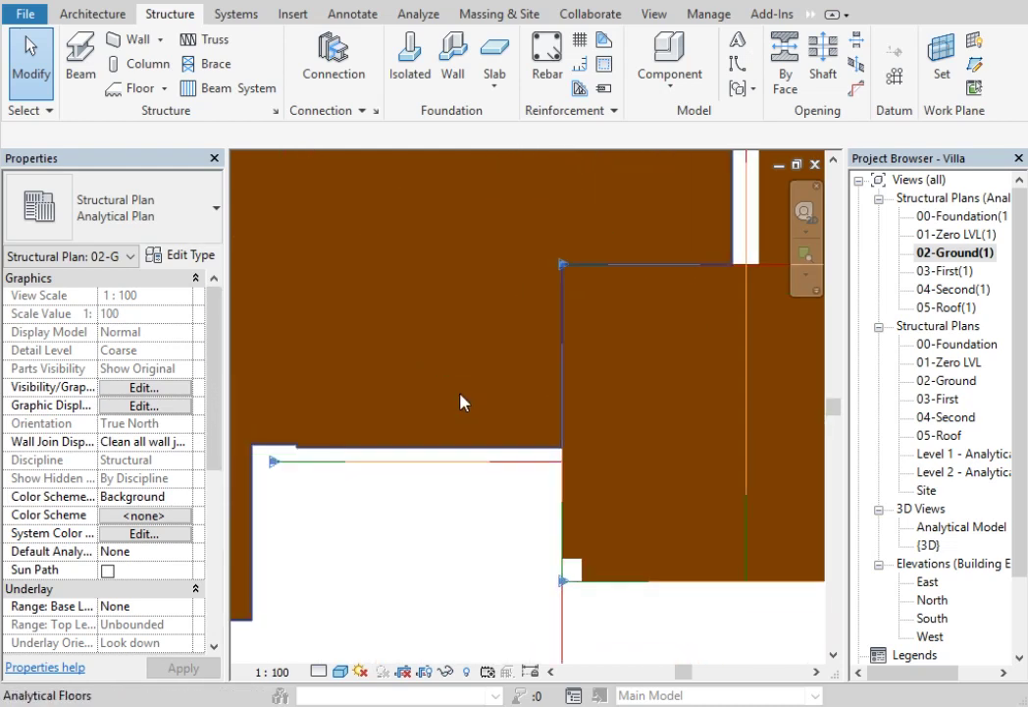
{"action": "scroll", "coordinate": [575, 447], "scroll_direction": "down", "scroll_amount": 2}
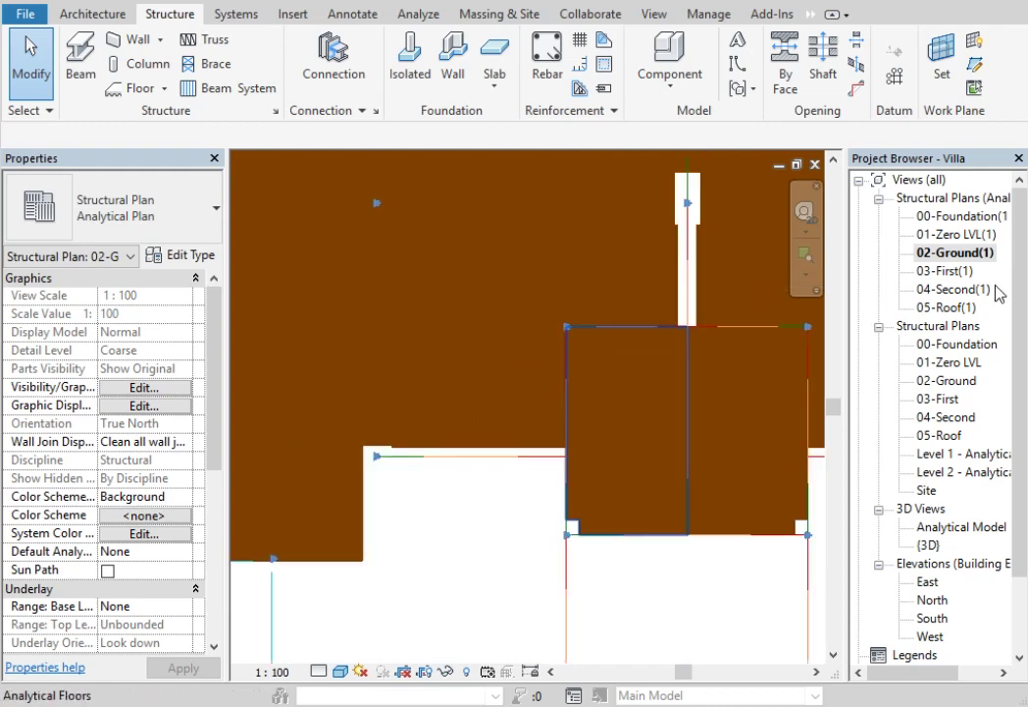
{"action": "double_click", "coordinate": [947, 380]}
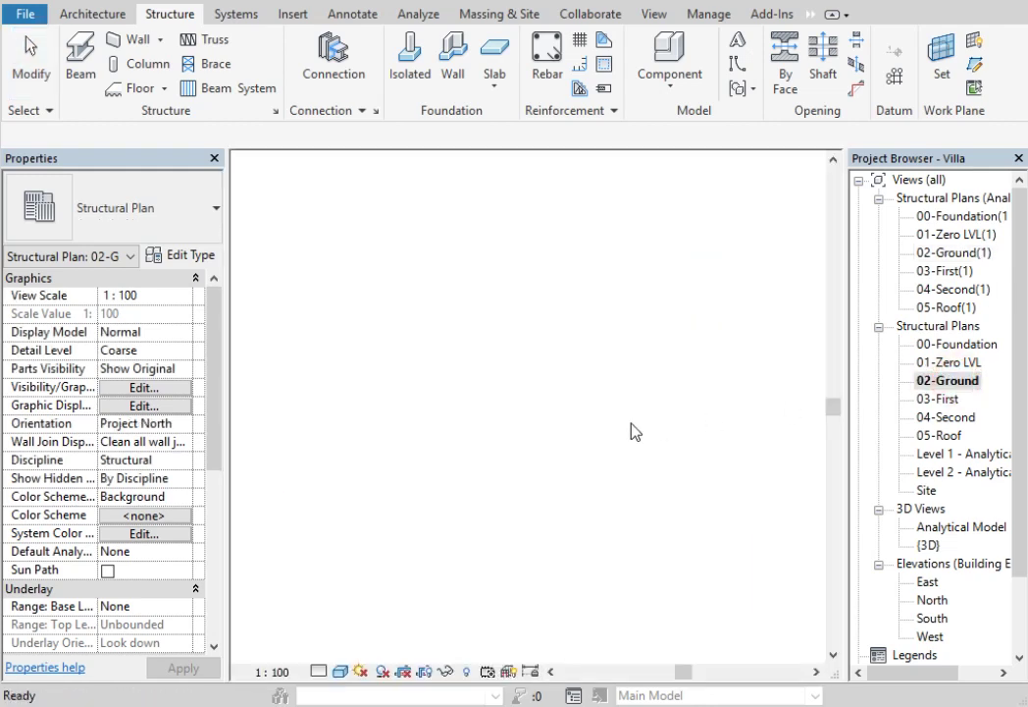
{"action": "left_click", "coordinate": [476, 382]}
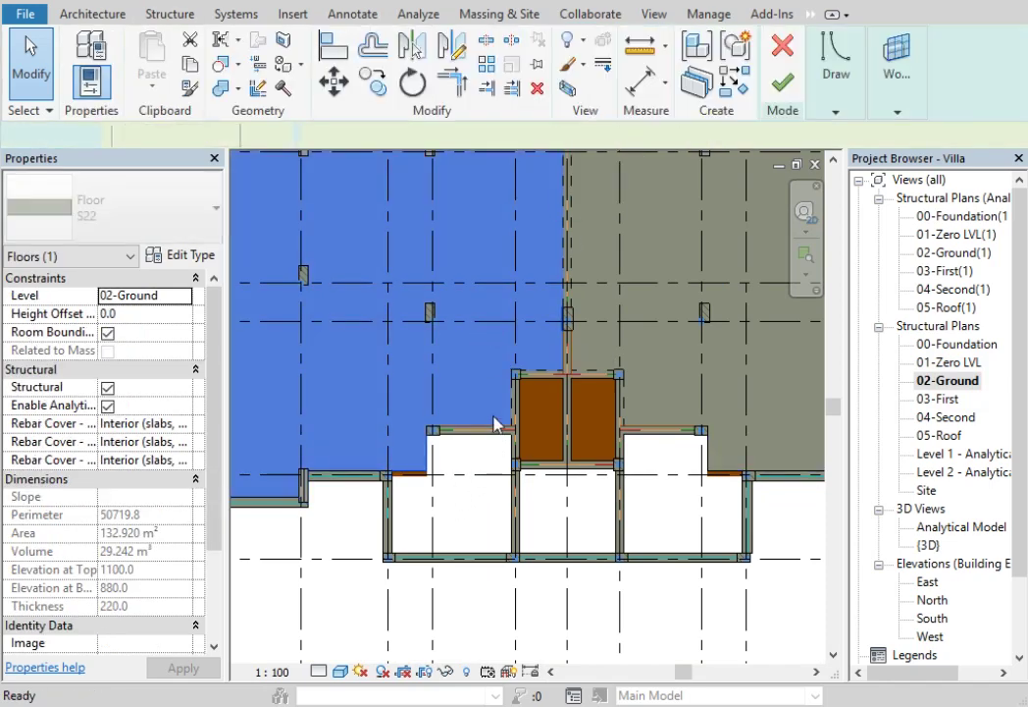
Abandon the Align attempt, finish the S22 boundary edit, and answer No to attaching walls
{"action": "scroll", "coordinate": [488, 424], "scroll_direction": "up", "scroll_amount": 3}
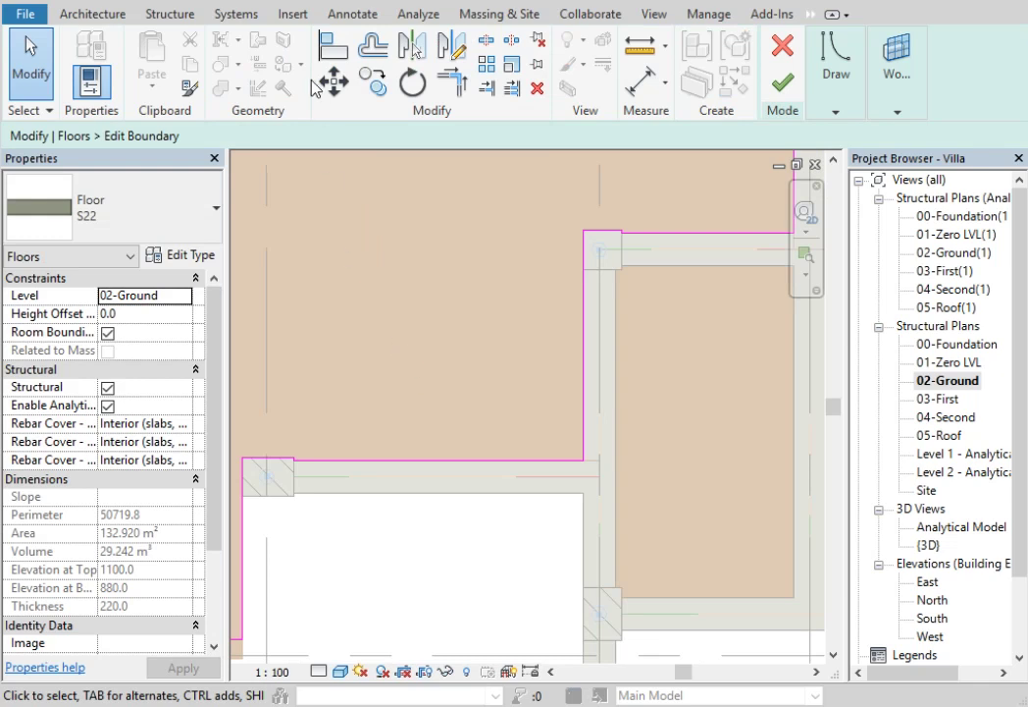
{"action": "left_click", "coordinate": [333, 44]}
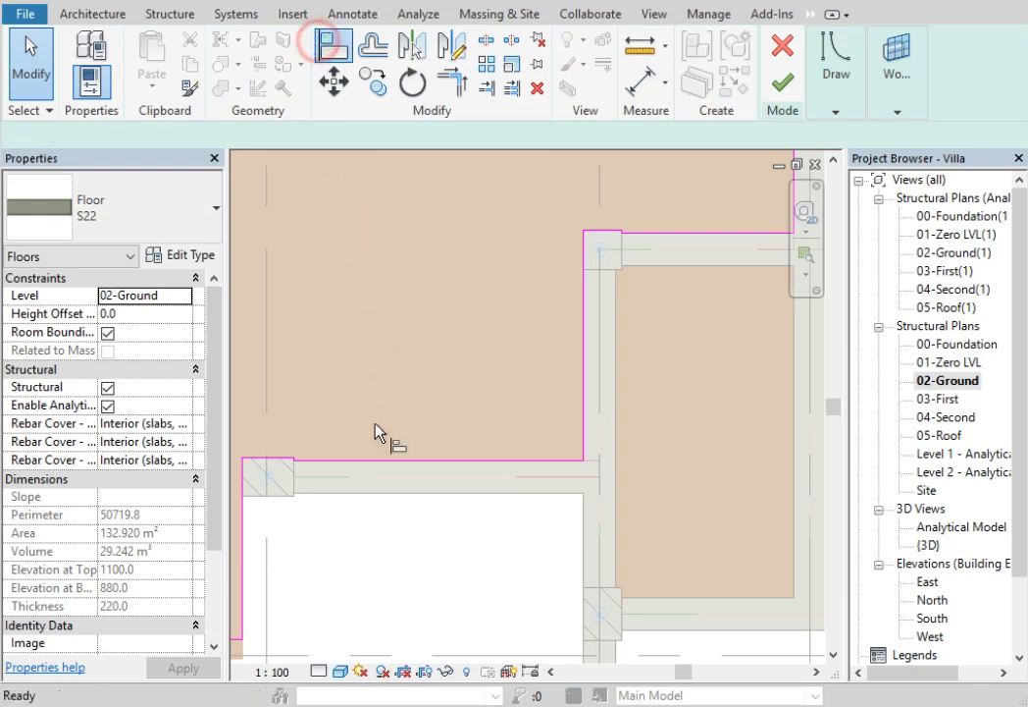
{"action": "left_click", "coordinate": [411, 459]}
{"action": "key", "text": "Escape"}
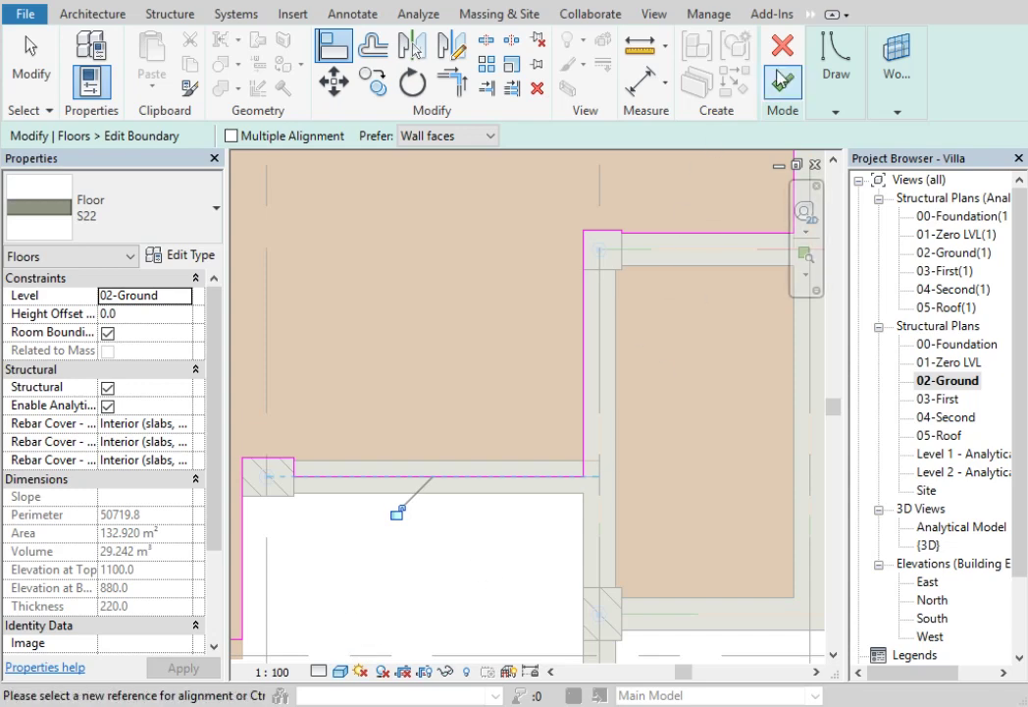
{"action": "key", "text": "Escape"}
{"action": "left_click", "coordinate": [475, 475]}
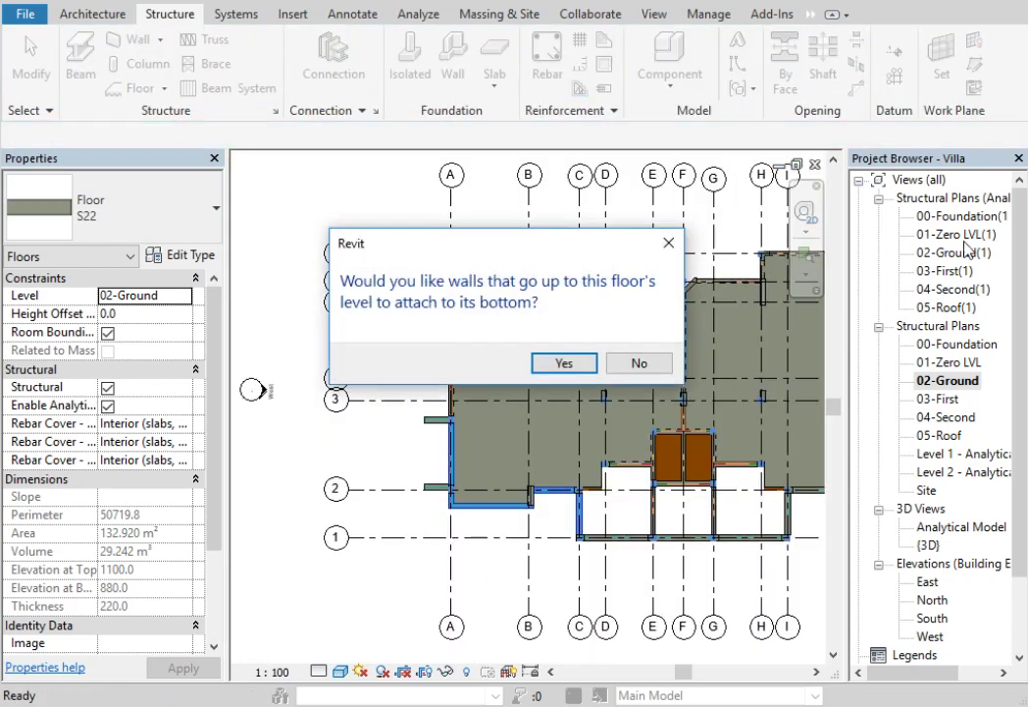
{"action": "left_click", "coordinate": [607, 363]}
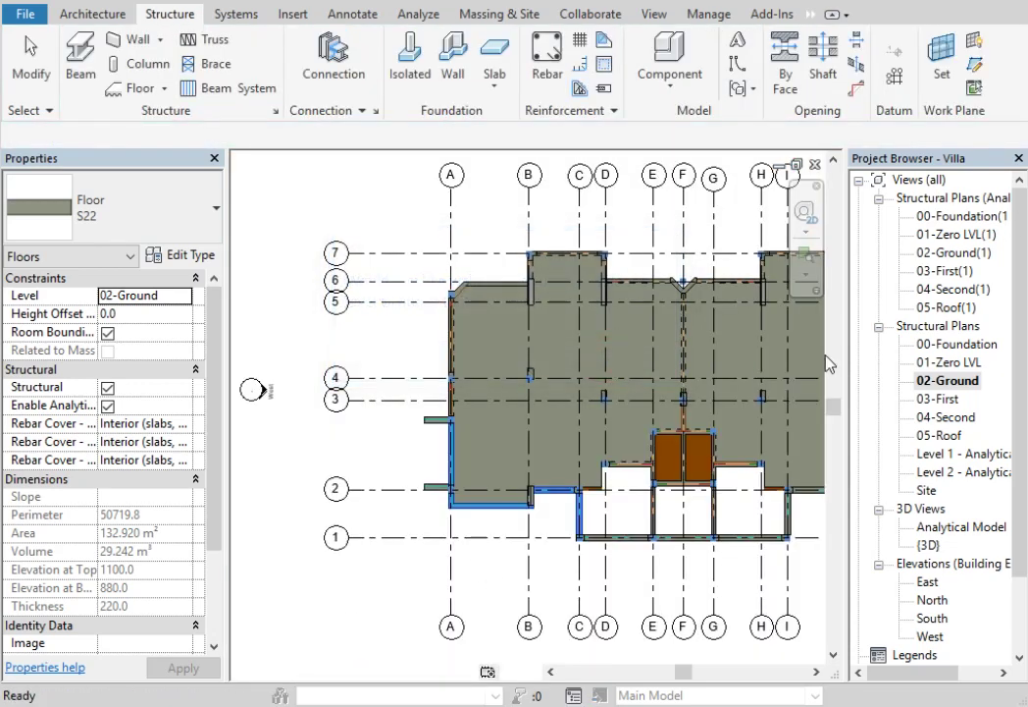
Open the 02-Ground(1) analytical plan, deselect the floor, and zoom to show the whole building outline
{"action": "double_click", "coordinate": [959, 252]}
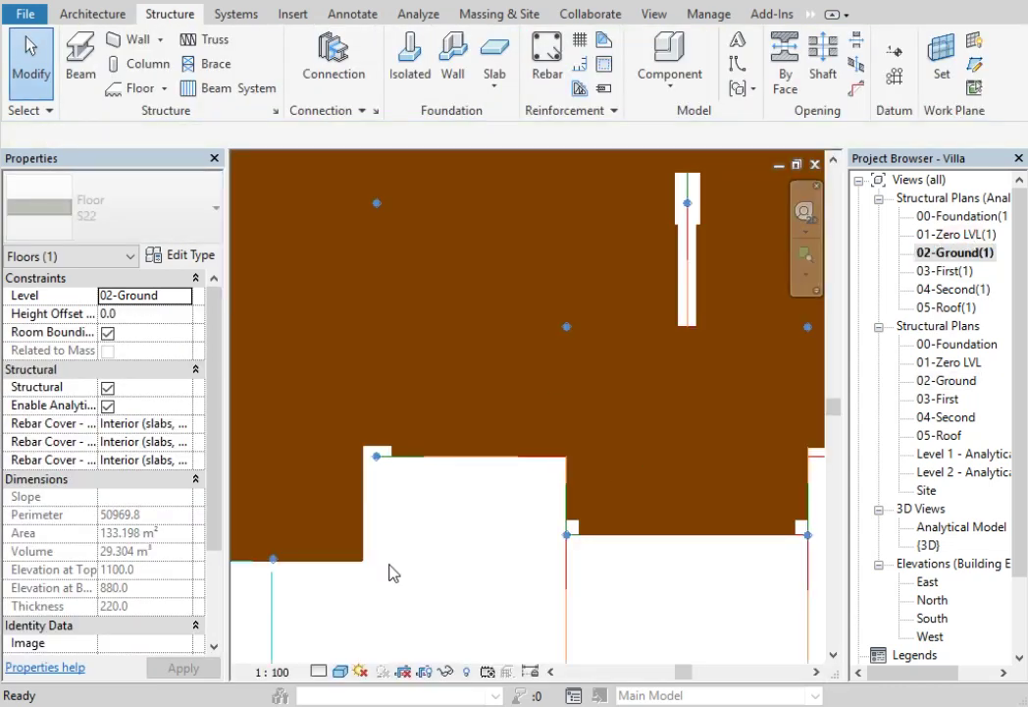
{"action": "left_click", "coordinate": [475, 502]}
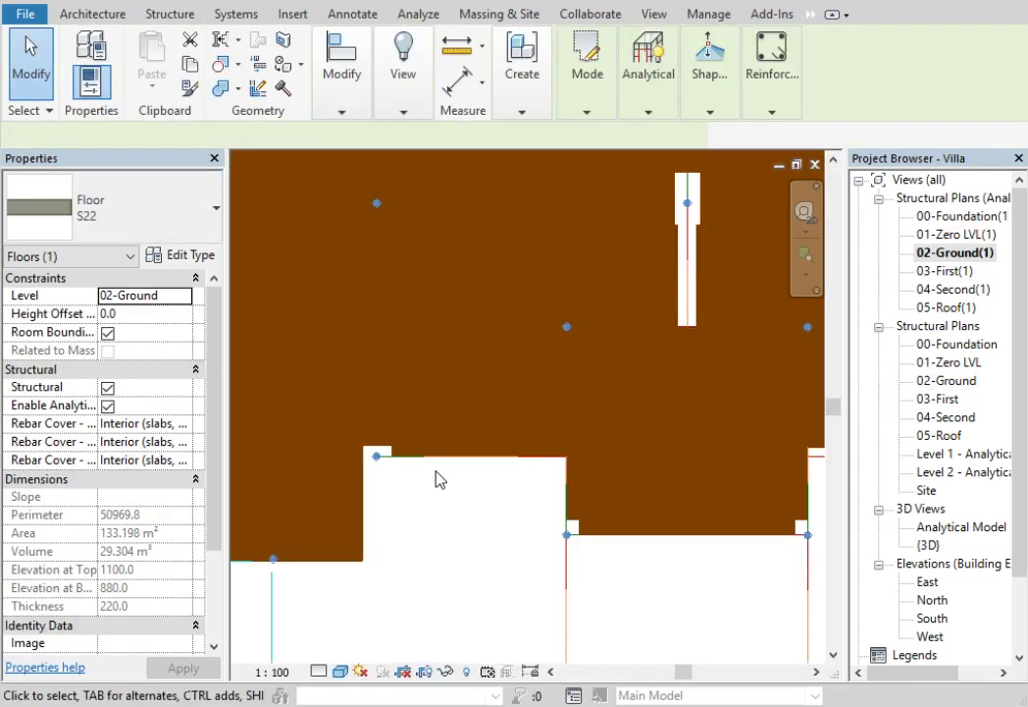
{"action": "scroll", "coordinate": [438, 479], "scroll_direction": "down", "scroll_amount": 2}
{"action": "scroll", "coordinate": [448, 471], "scroll_direction": "down", "scroll_amount": 2}
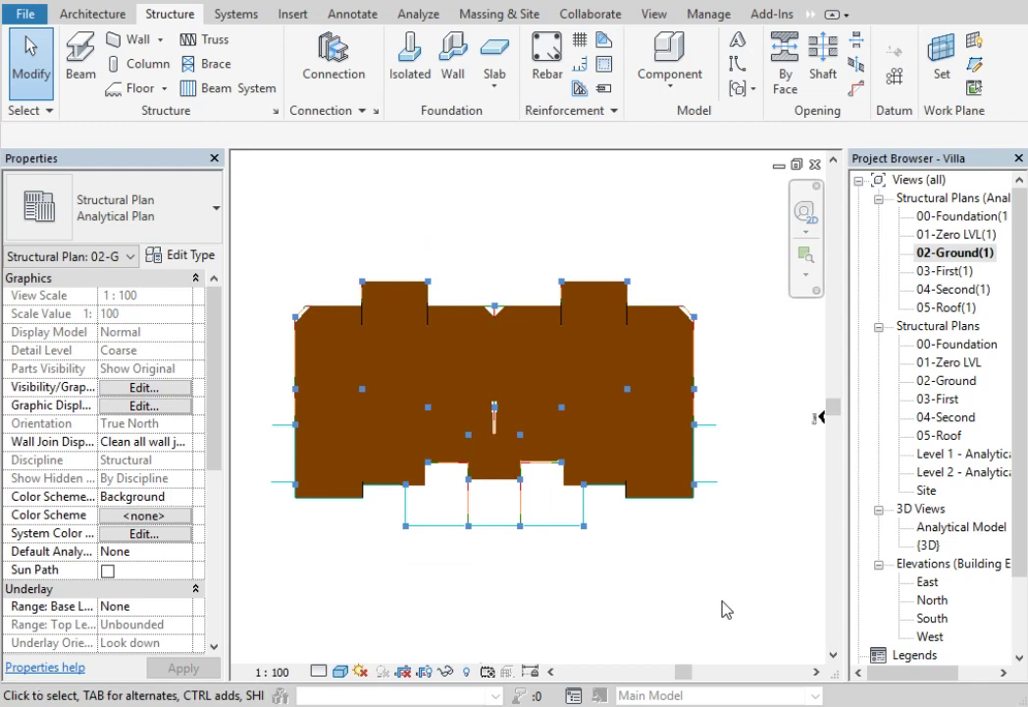
{"action": "scroll", "coordinate": [453, 466], "scroll_direction": "up", "scroll_amount": 3}
{"action": "scroll", "coordinate": [457, 459], "scroll_direction": "up", "scroll_amount": 2}
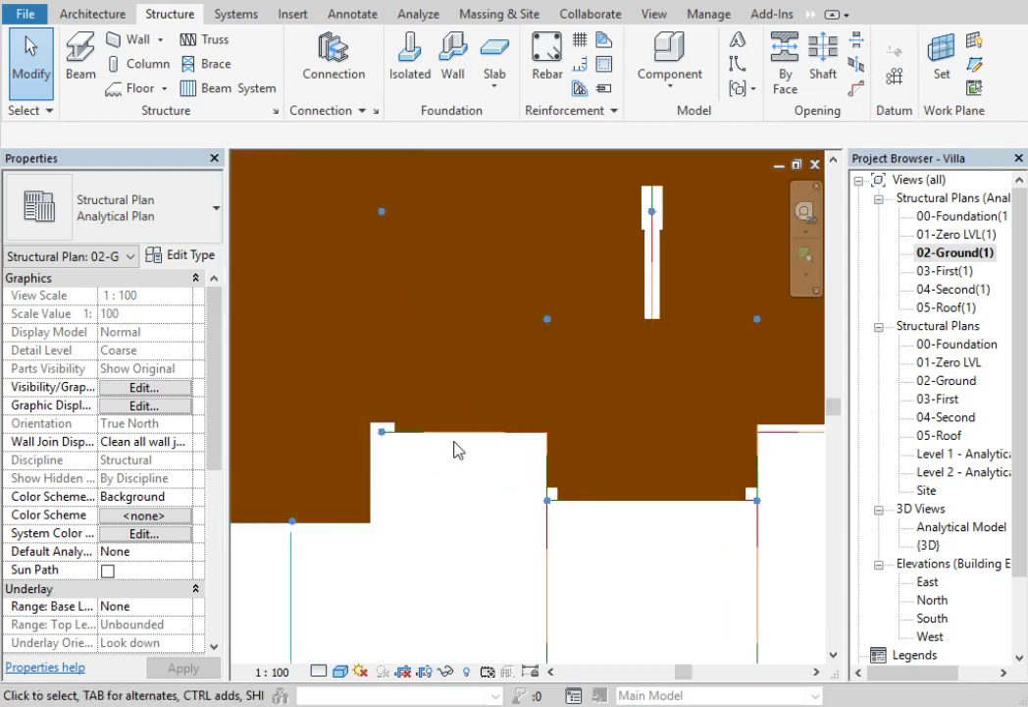
{"action": "key", "text": "v"}
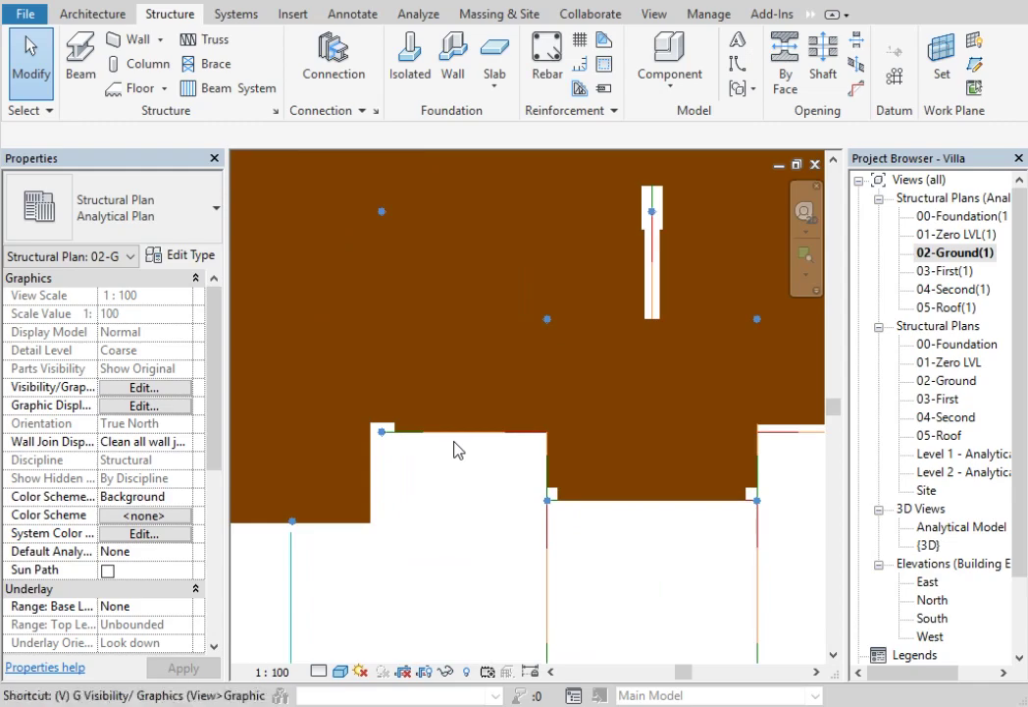
{"action": "key", "text": "g"}
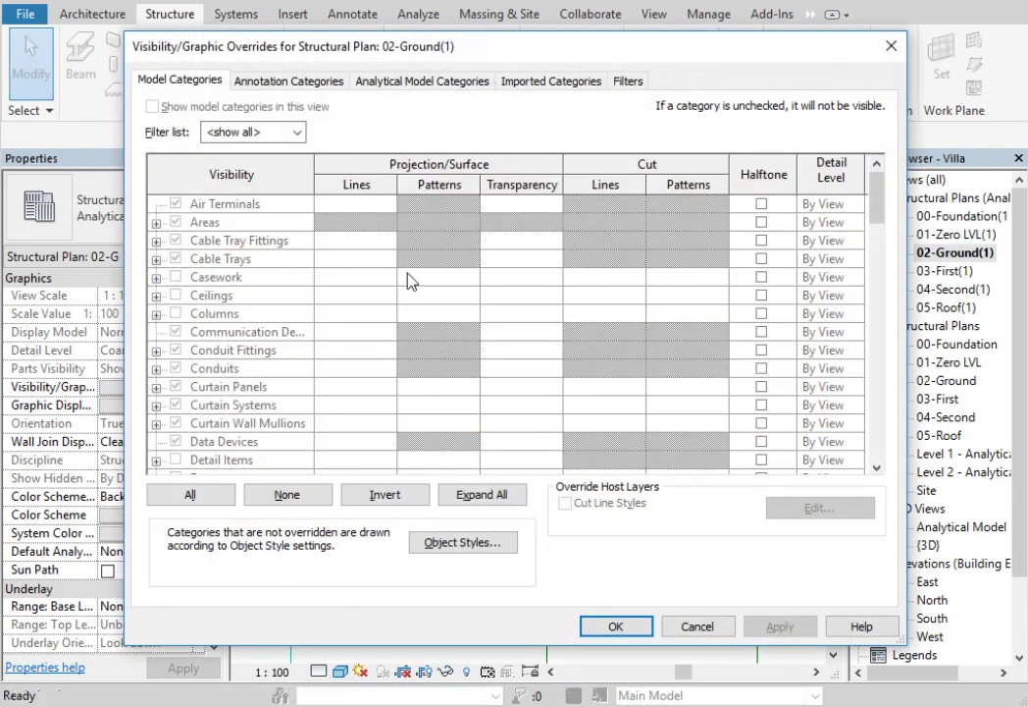
{"action": "left_click", "coordinate": [413, 82]}
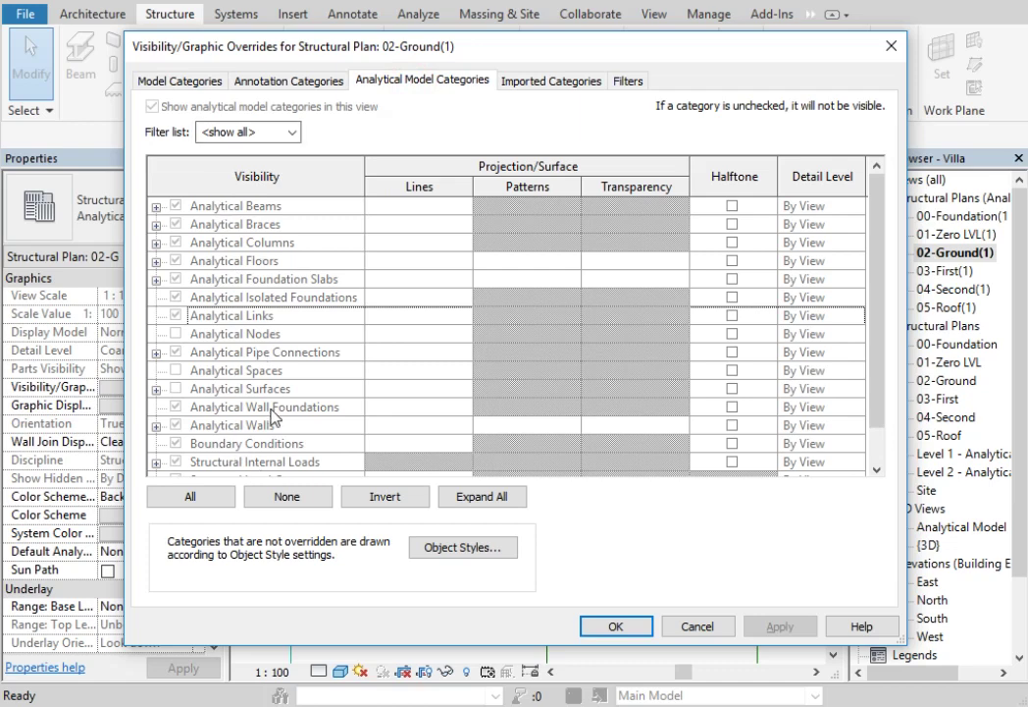
{"action": "left_click", "coordinate": [692, 628]}
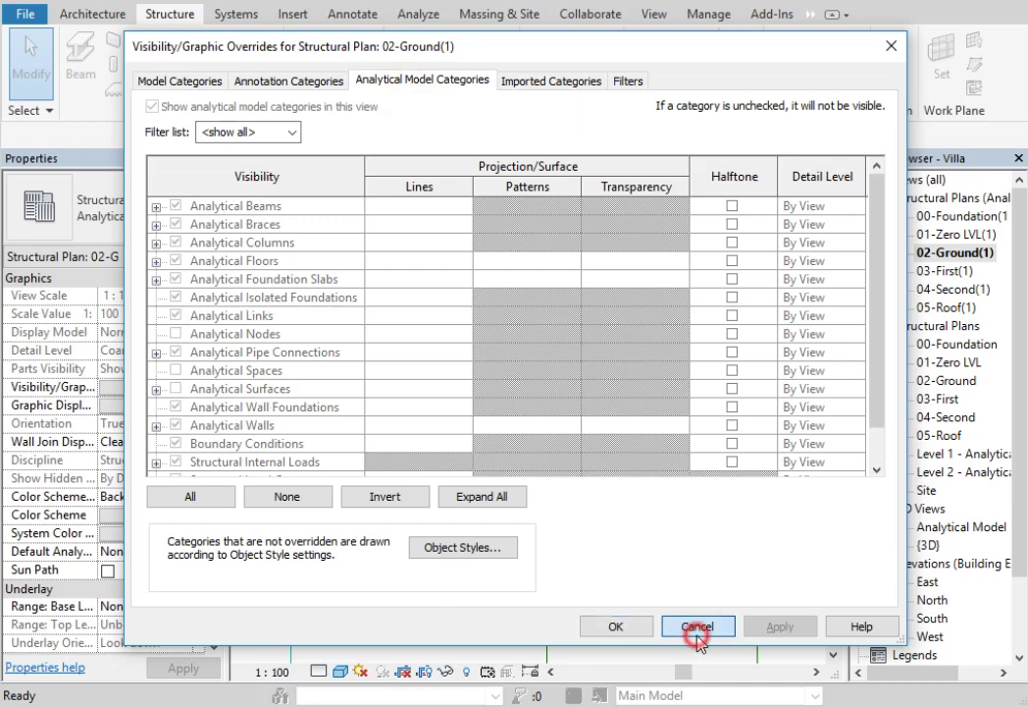
{"action": "scroll", "coordinate": [116, 462], "scroll_direction": "down", "scroll_amount": 3}
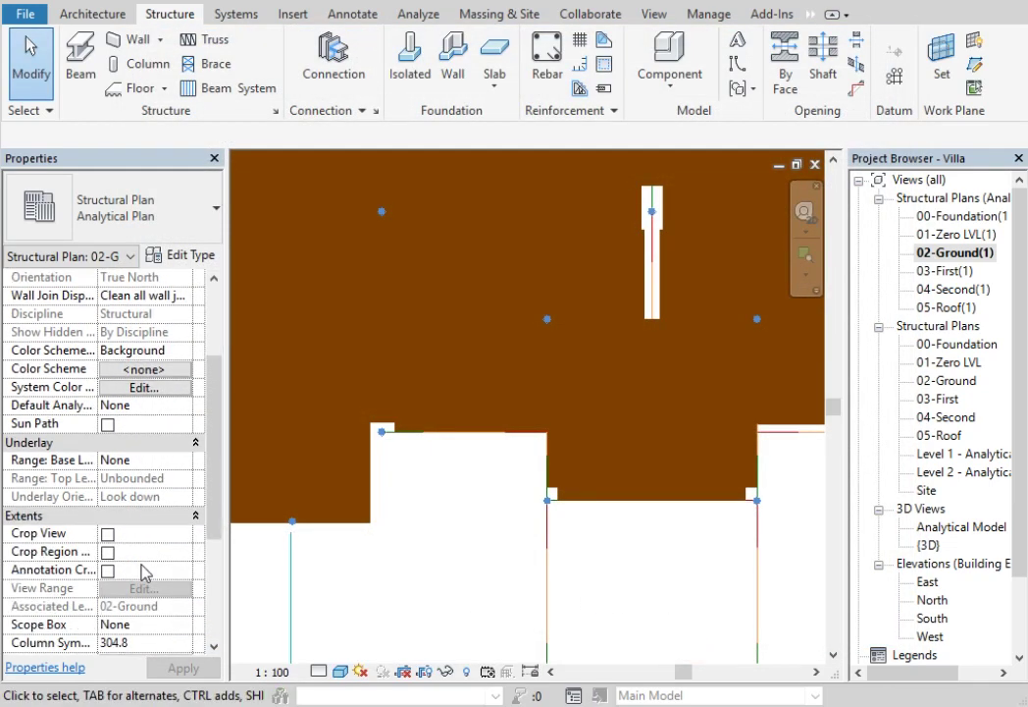
{"action": "scroll", "coordinate": [116, 462], "scroll_direction": "down", "scroll_amount": 5}
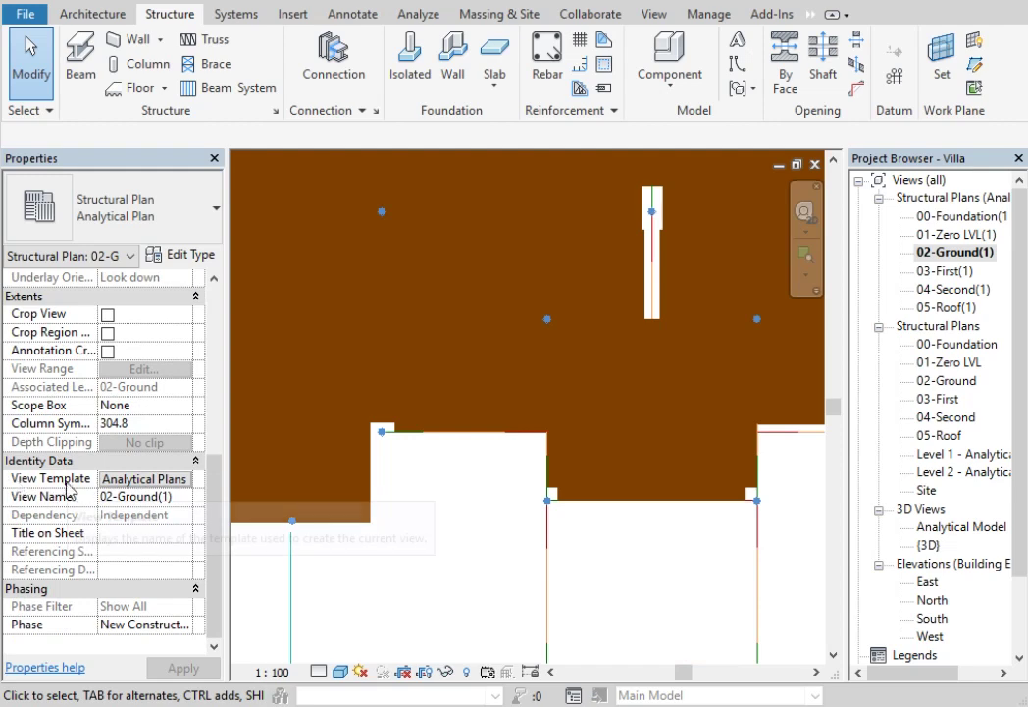
Uncheck Analytical Floors in the Analytical Plans template's V/G Overrides Analytical Model, then pan to the building
{"action": "left_click", "coordinate": [157, 478]}
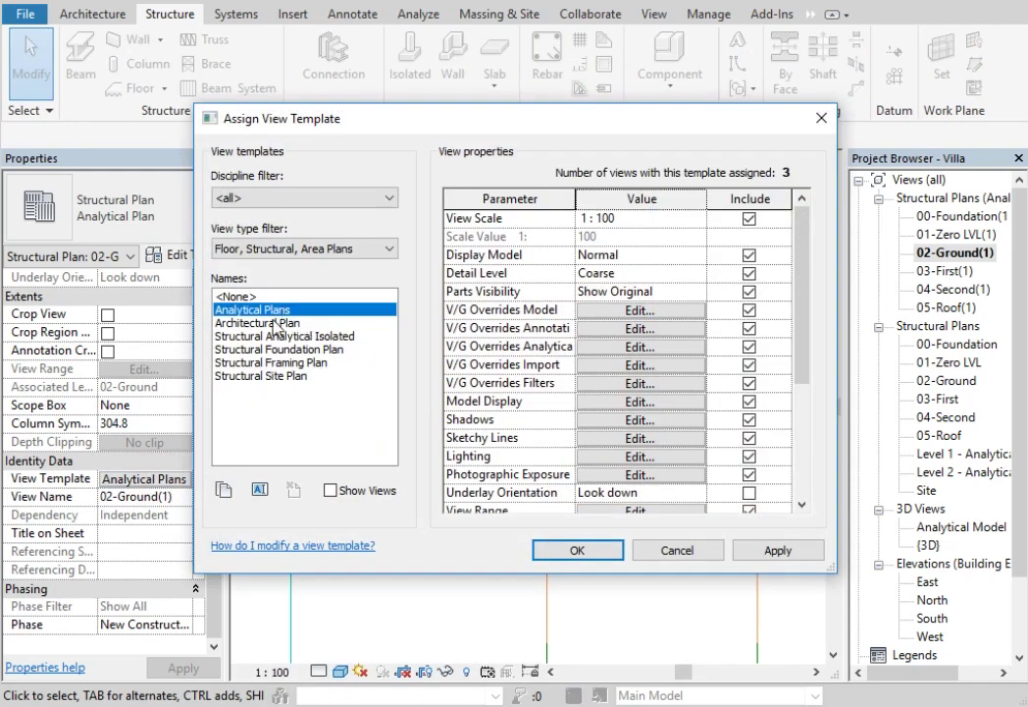
{"action": "left_click", "coordinate": [680, 545]}
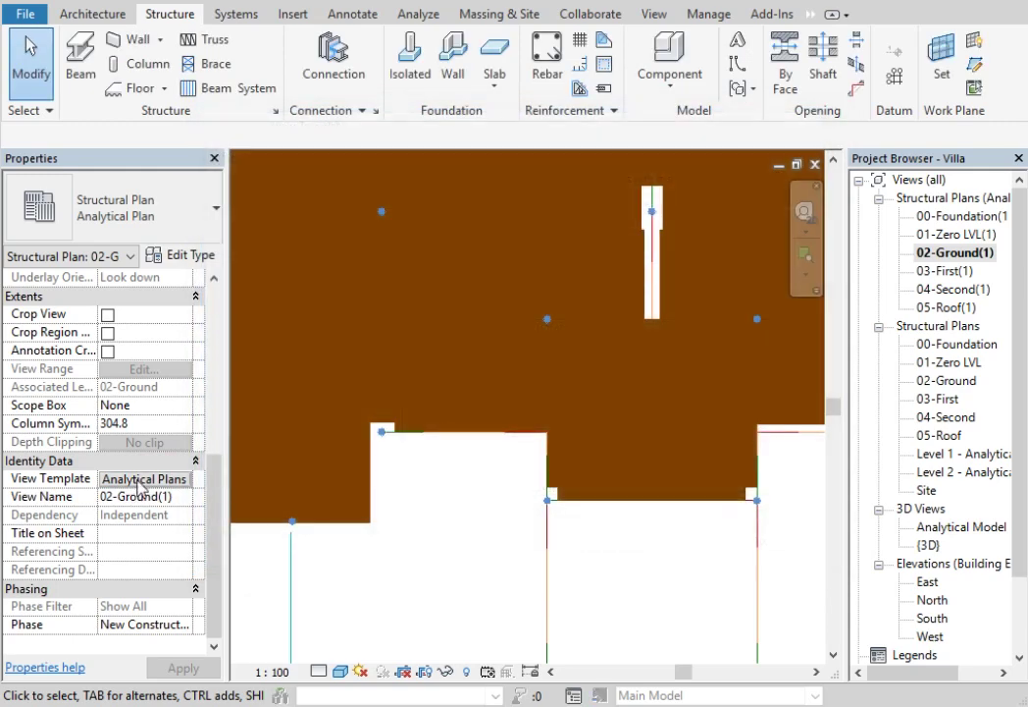
{"action": "left_click", "coordinate": [142, 480]}
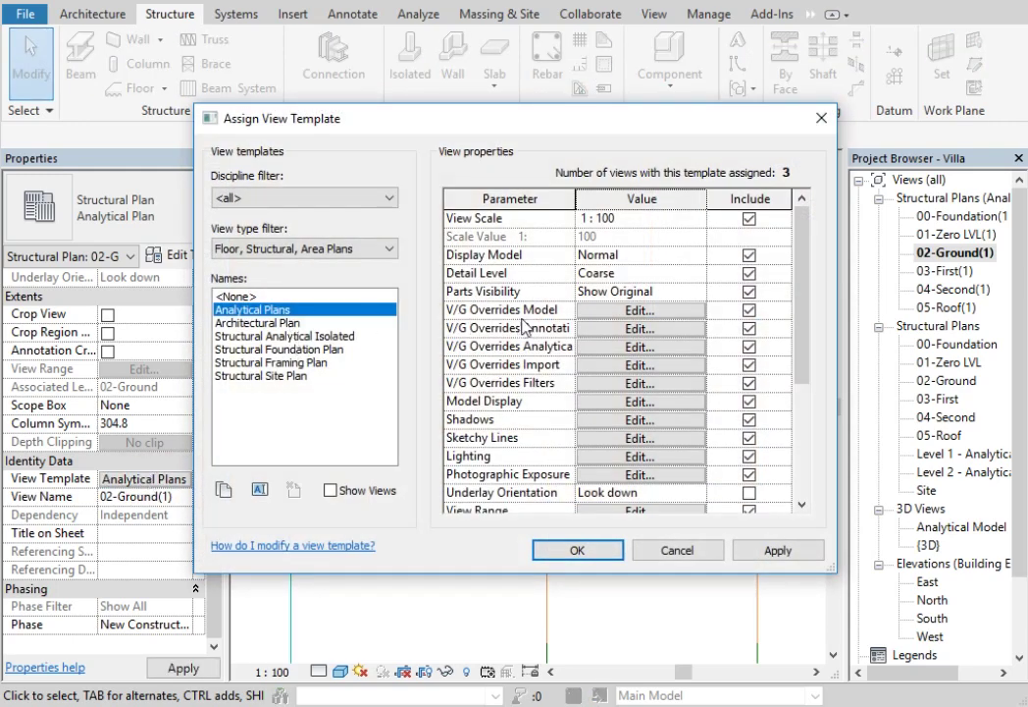
{"action": "left_click", "coordinate": [607, 348]}
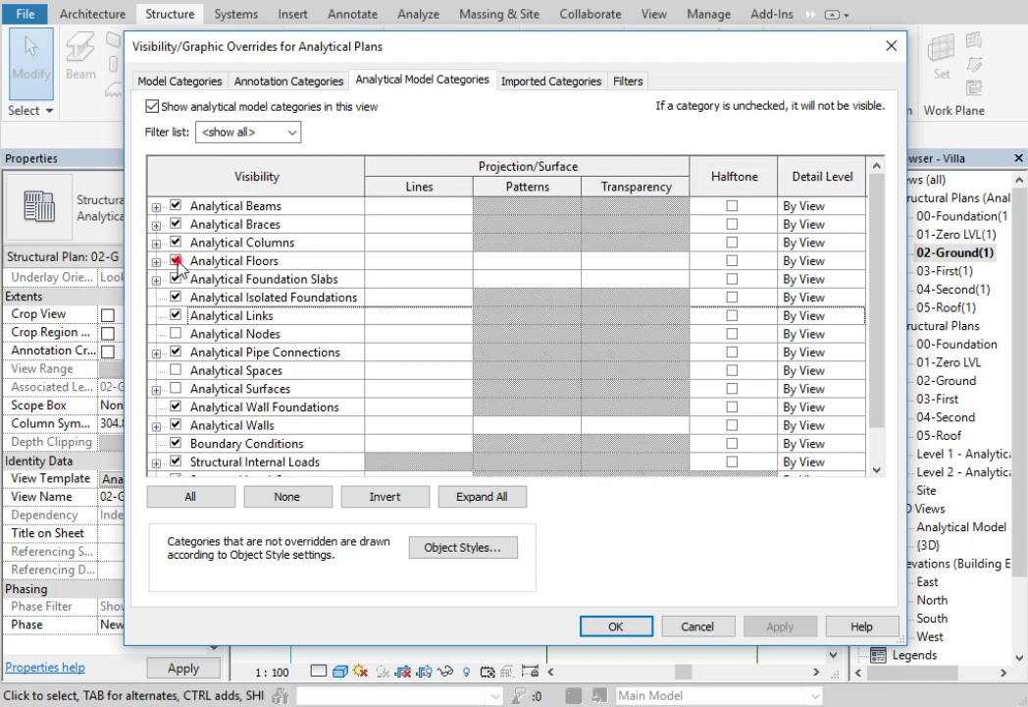
{"action": "left_click", "coordinate": [177, 261]}
{"action": "left_click", "coordinate": [608, 625]}
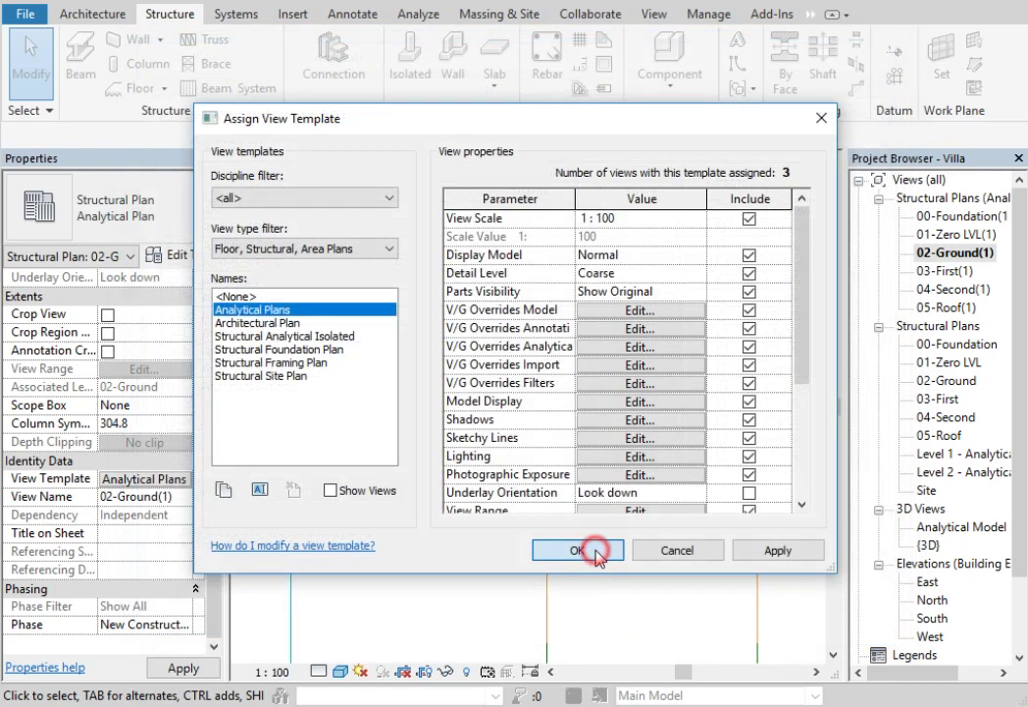
{"action": "left_click", "coordinate": [597, 553]}
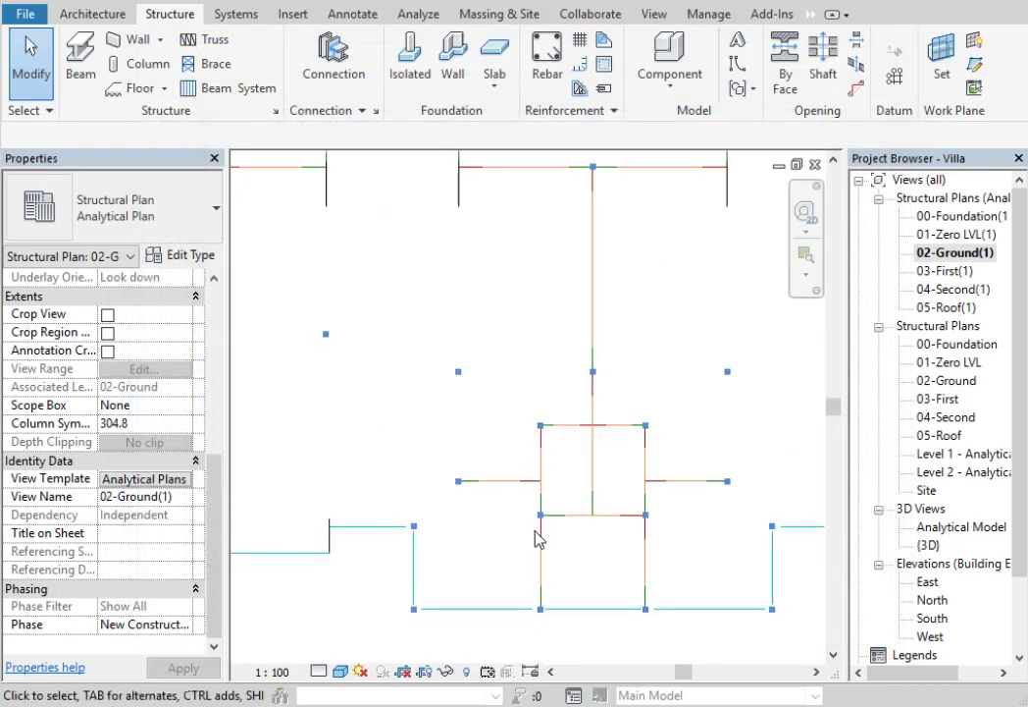
{"action": "scroll", "coordinate": [535, 538], "scroll_direction": "down", "scroll_amount": 2}
{"action": "scroll", "coordinate": [624, 363], "scroll_direction": "down", "scroll_amount": 1}
{"action": "mouse_move", "coordinate": [624, 363]}
{"action": "middle_mouse_down"}
{"action": "mouse_move", "coordinate": [509, 349]}
{"action": "mouse_move", "coordinate": [499, 338]}
{"action": "middle_mouse_up"}
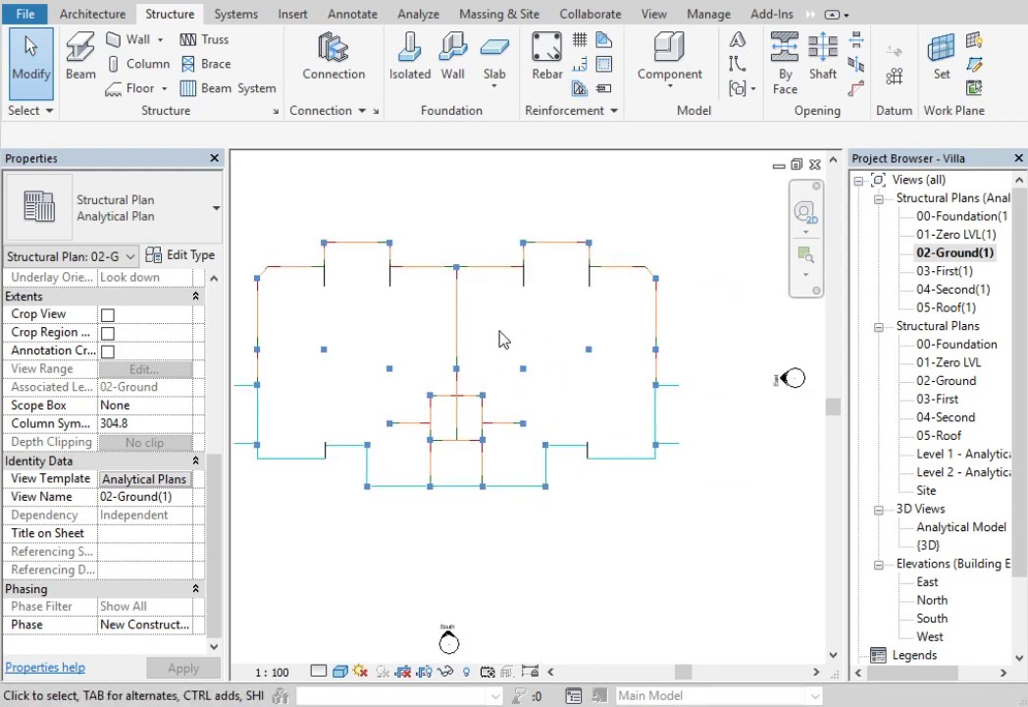
Re-check Analytical Floors in the template's V/G Overrides Analytical Model so brown floor surfaces reappear
{"action": "left_click", "coordinate": [147, 478]}
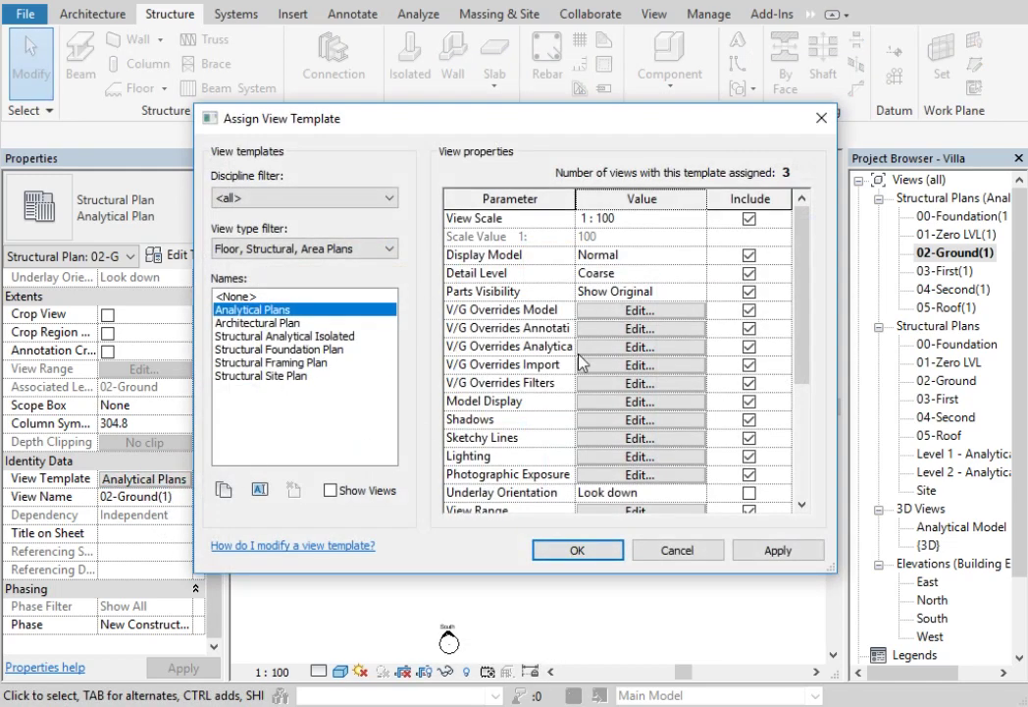
{"action": "left_click", "coordinate": [614, 348]}
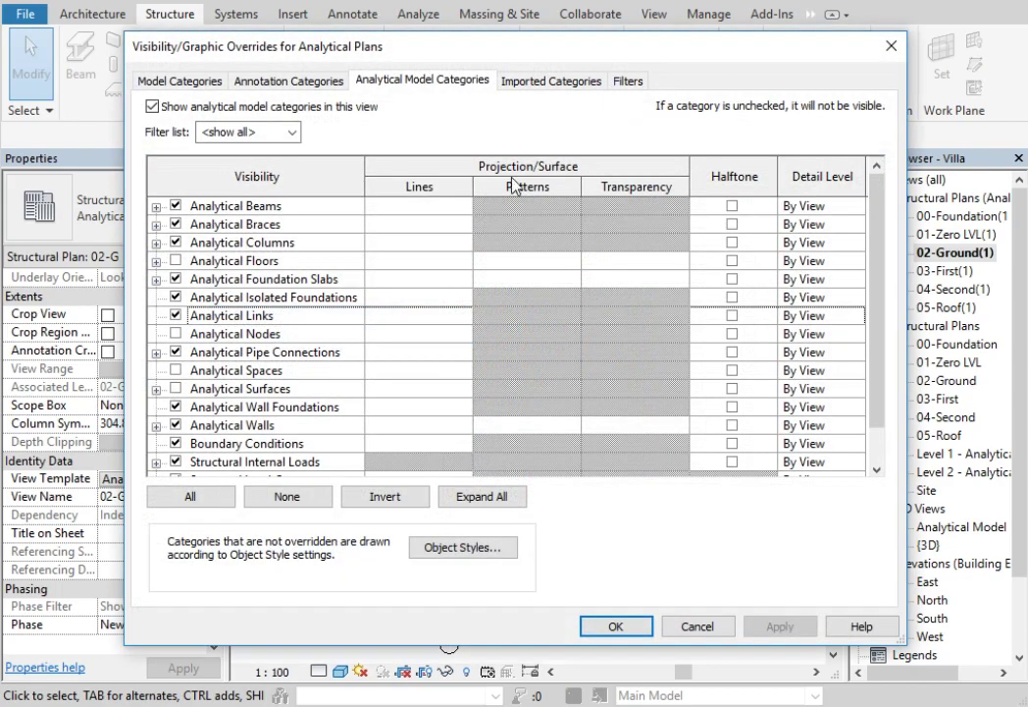
{"action": "left_click", "coordinate": [176, 261]}
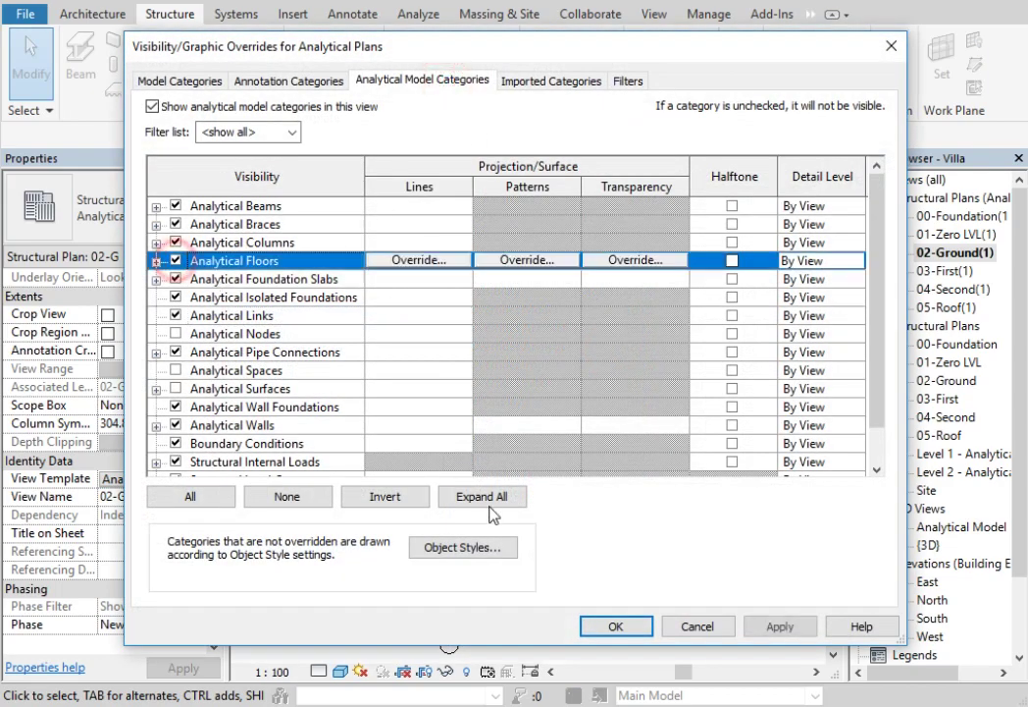
{"action": "left_click", "coordinate": [615, 626]}
{"action": "left_click", "coordinate": [608, 556]}
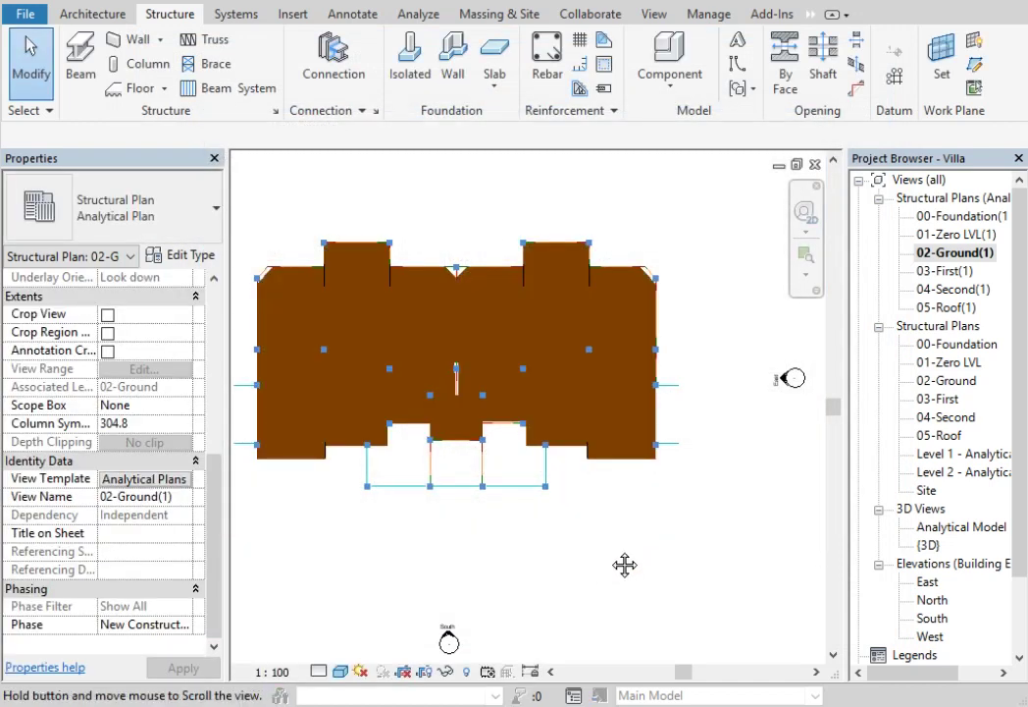
{"action": "middle_click_drag", "start_coordinate": [609, 564], "coordinate": [663, 558]}
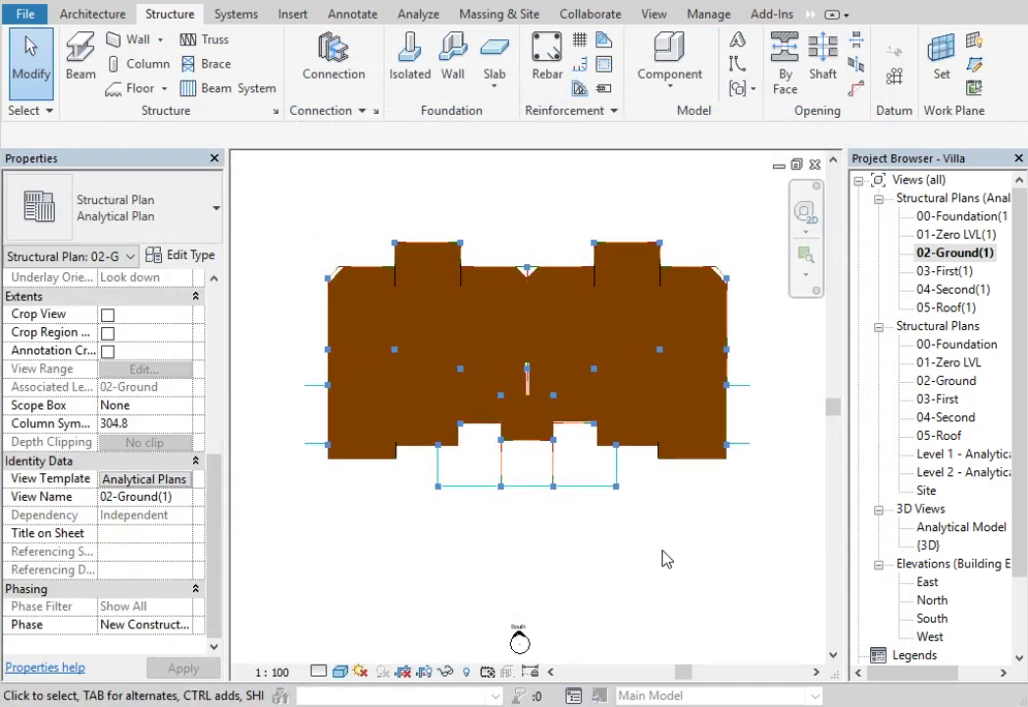